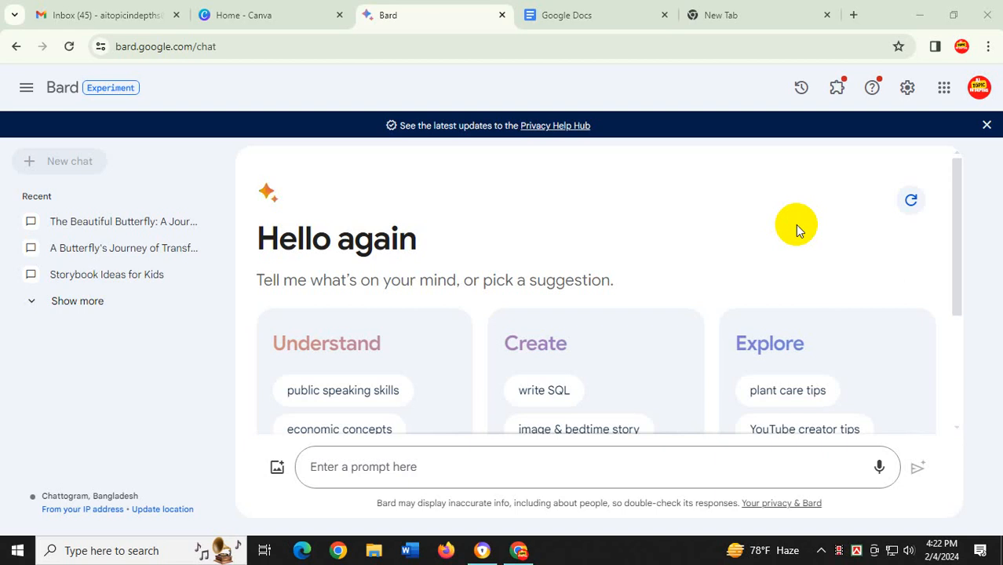
Step: In a new Chrome tab, load fiverr.com by typing fiverr and trimming the suggested extra path
click(754, 15)
click(639, 47)
text(fiverr)
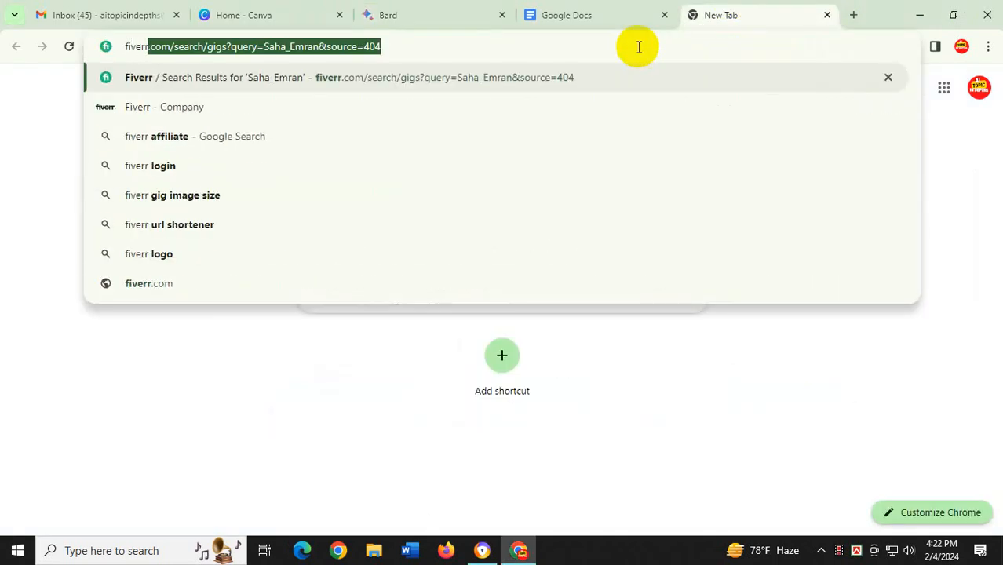
key(Right)
key(shift+Left)
key(shift+Left)
key(shift+Left)
key(shift+Left)
key(shift+Left)
key(shift+Left)
key(shift+Left)
key(shift+Left)
key(shift+Left)
key(shift+Left)
key(shift+Left)
key(shift+Left)
key(shift+Left)
key(shift+Left)
key(shift+Left)
key(shift+Left)
key(shift+Left)
key(shift+Left)
key(shift+Left)
key(shift+Left)
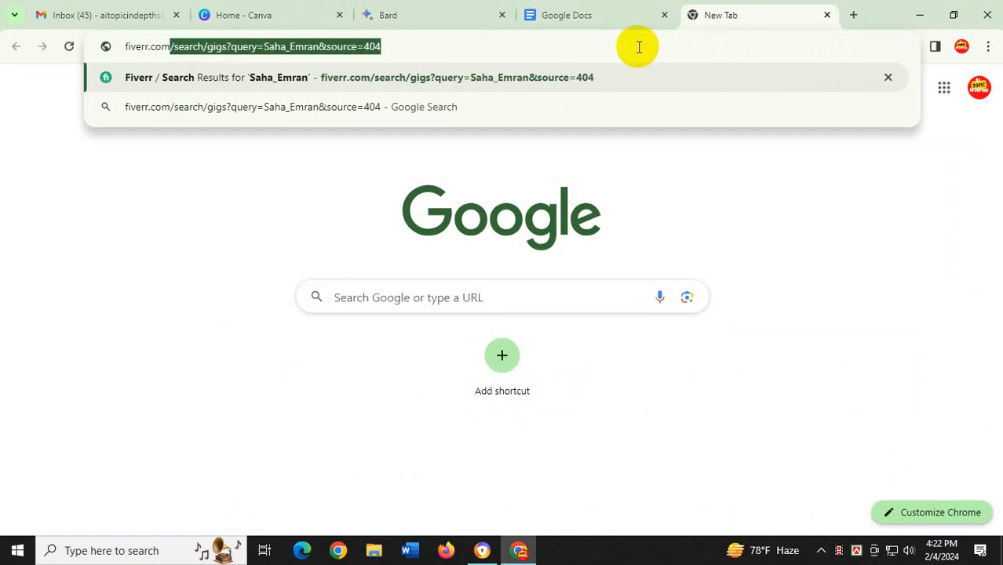
key(BackSpace)
key(Return)
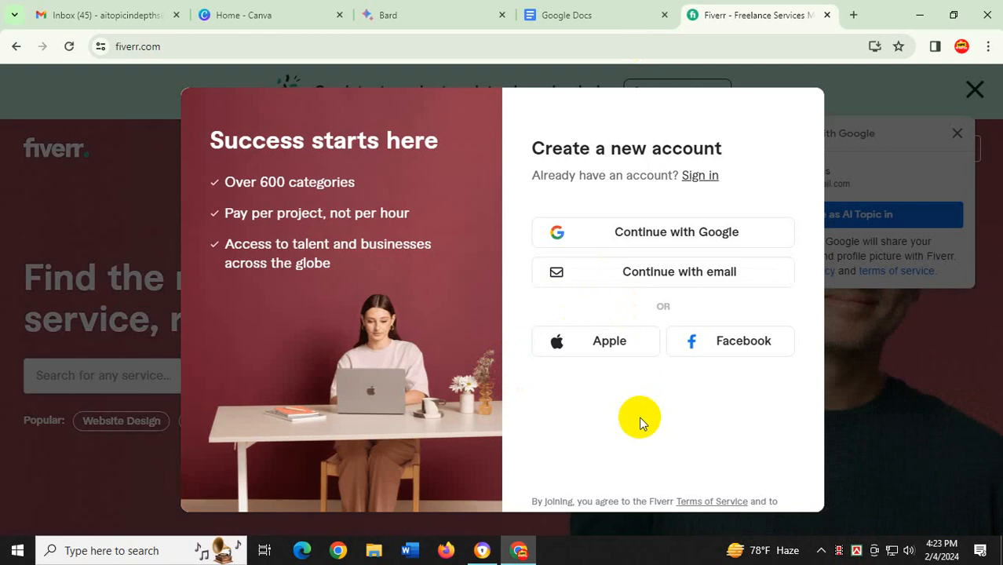
Step: Dismiss Fiverr's create-account window, the product-updates banner and the Google sign-in popup
click(914, 366)
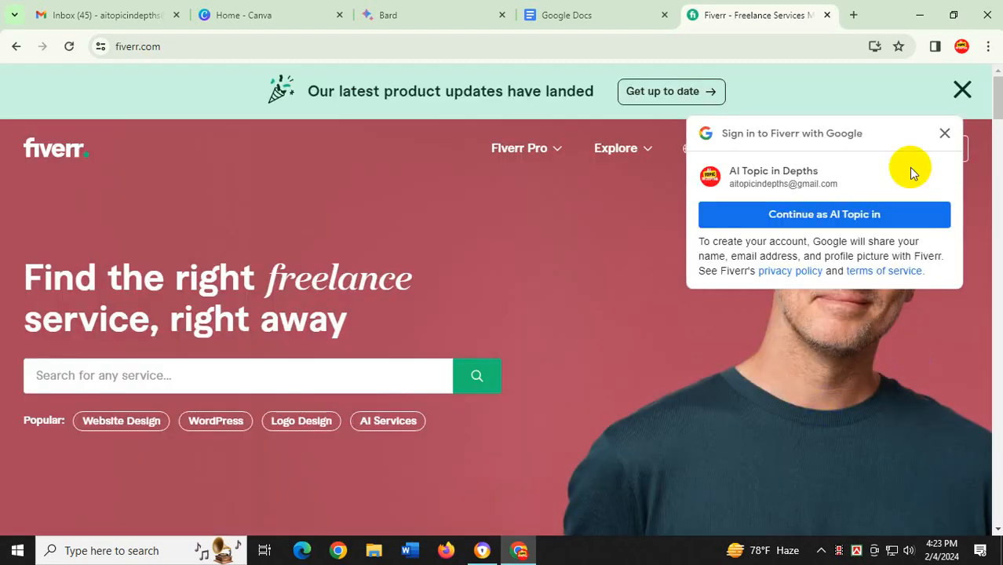
click(964, 90)
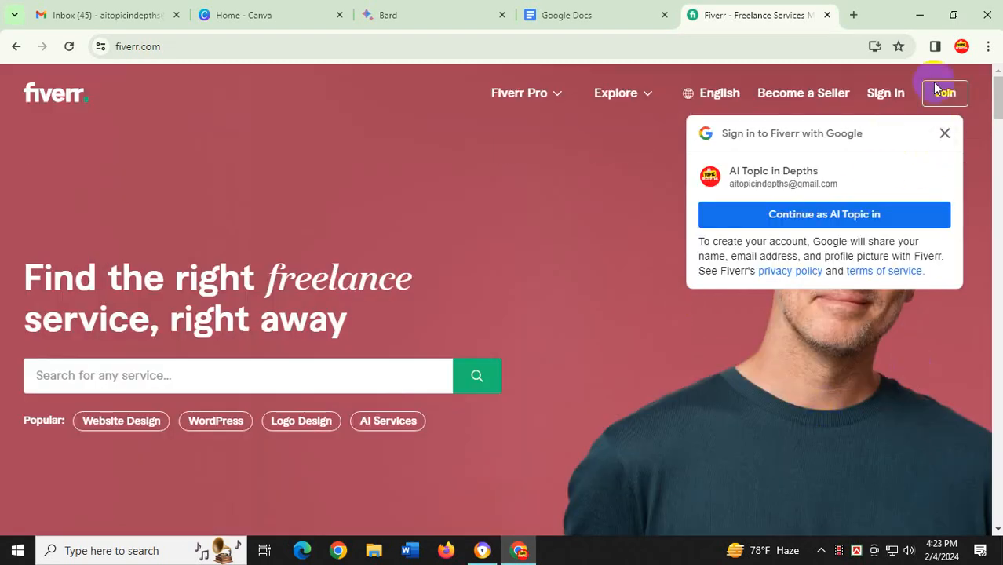
click(943, 143)
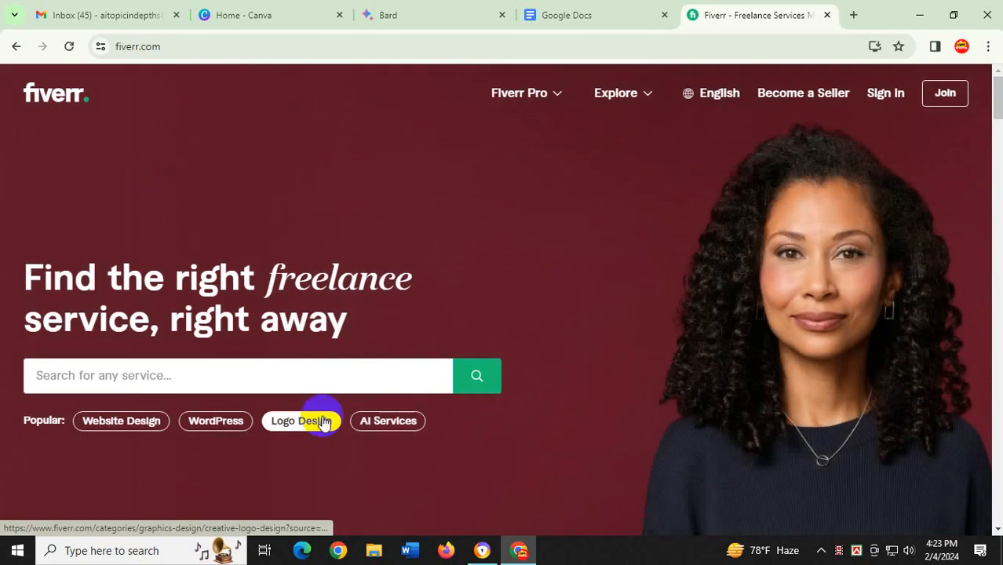
click(887, 98)
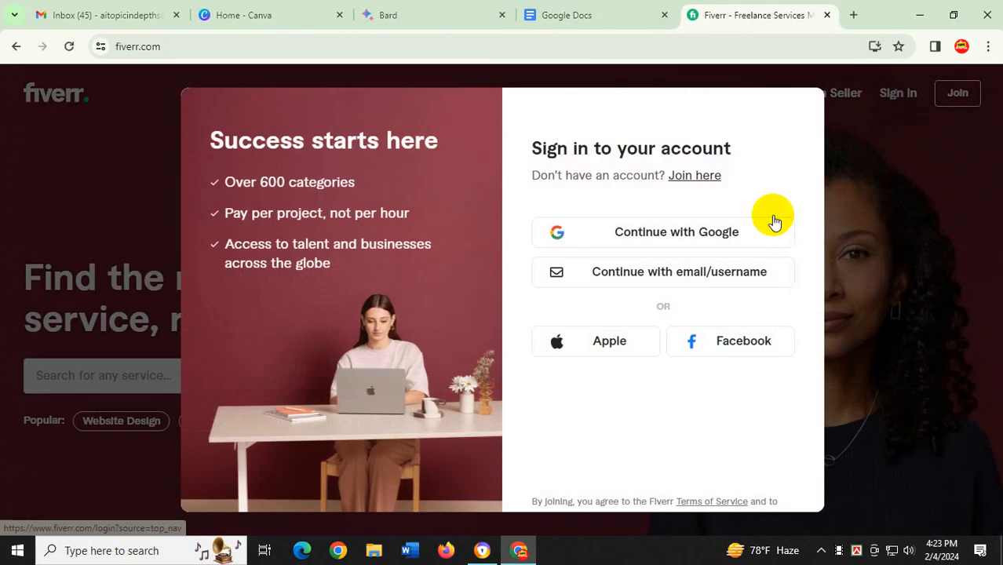
click(826, 370)
click(944, 99)
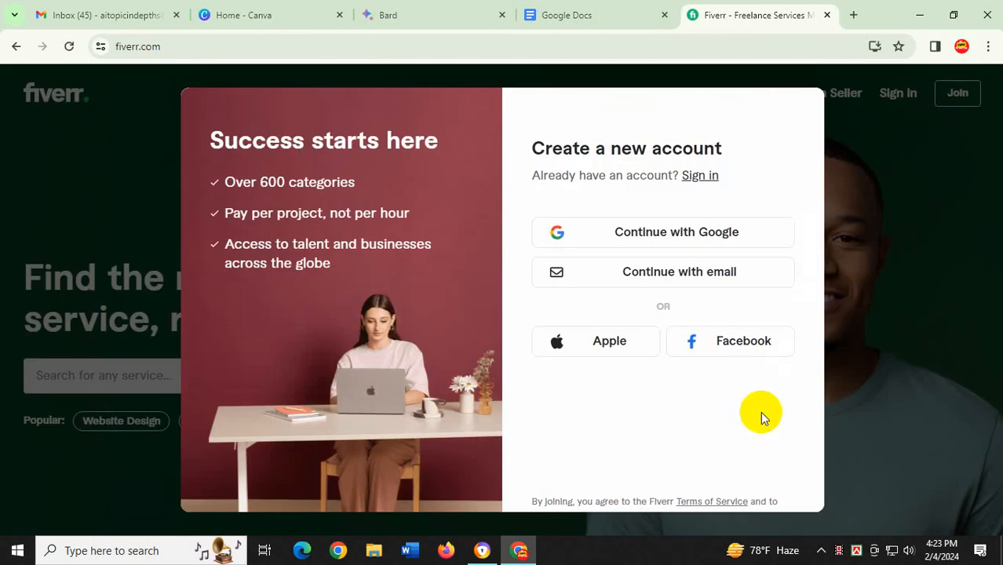
click(891, 368)
scroll(112, 224, down, 5)
scroll(235, 271, up, 5)
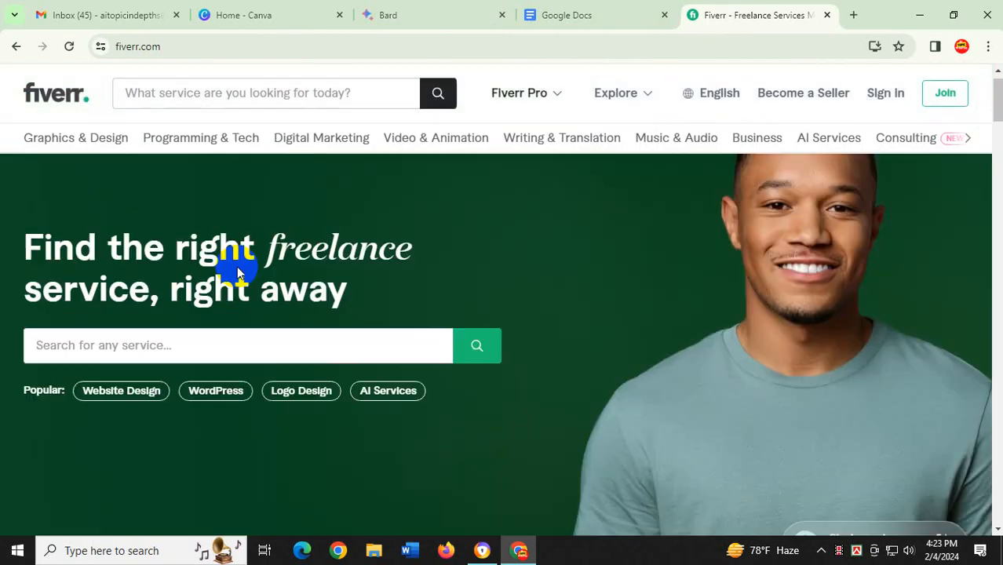
Step: Search Google for 'fiverr', open the Fiverr result and bring up its Create account window
click(165, 47)
click(171, 46)
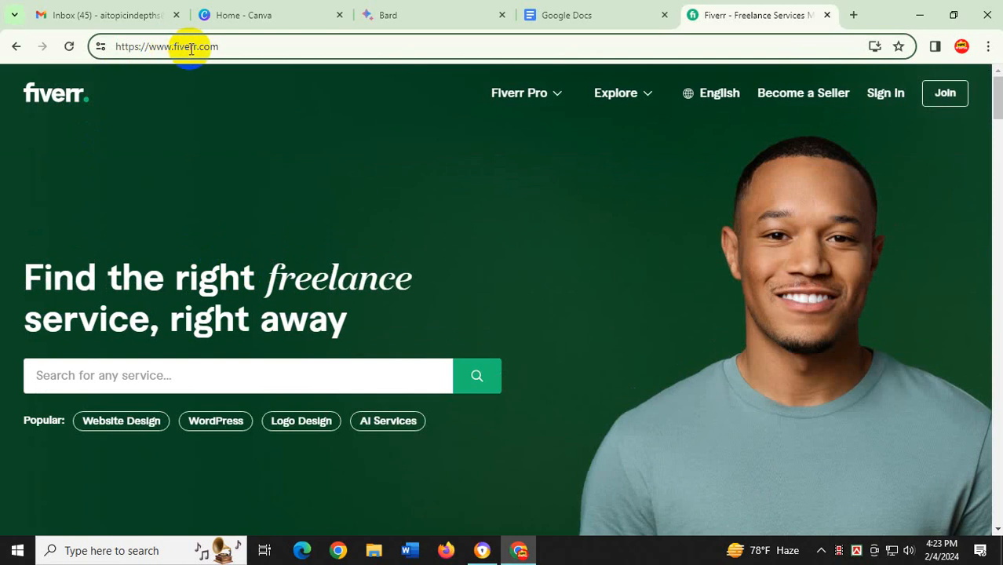
drag(197, 47, 292, 57)
key(BackSpace)
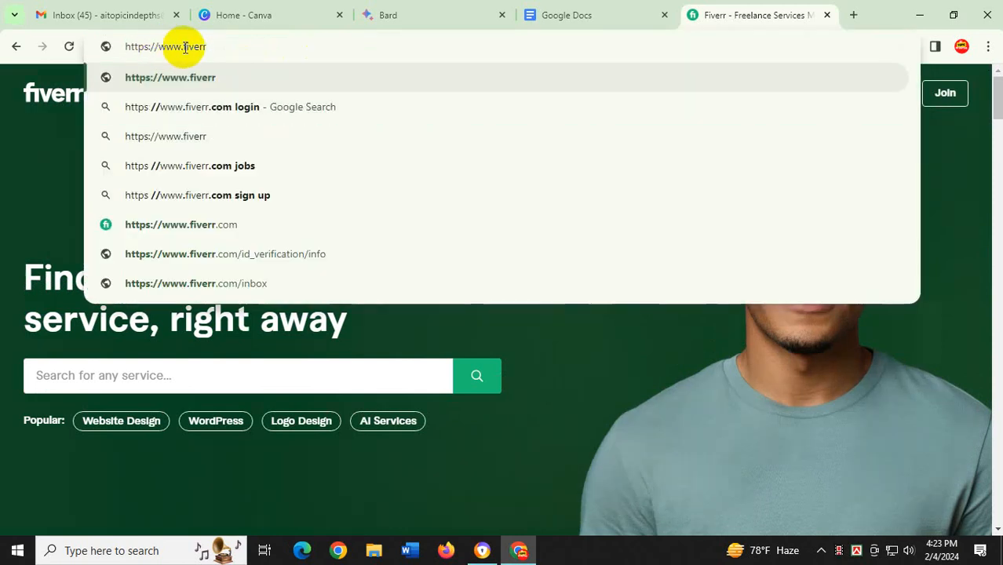
drag(184, 46, 100, 47)
key(BackSpace)
key(Return)
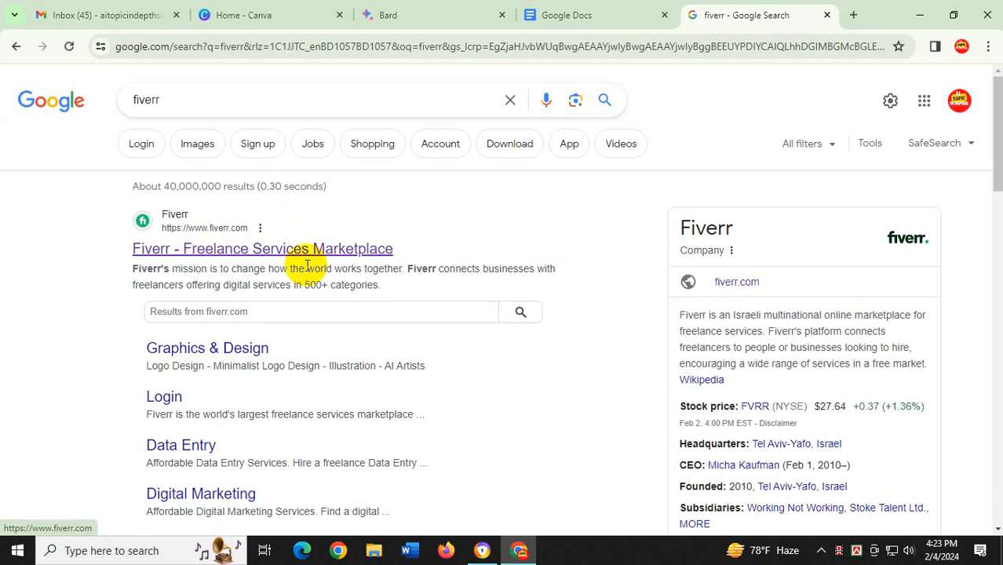
scroll(369, 298, down, 3)
scroll(373, 298, down, 5)
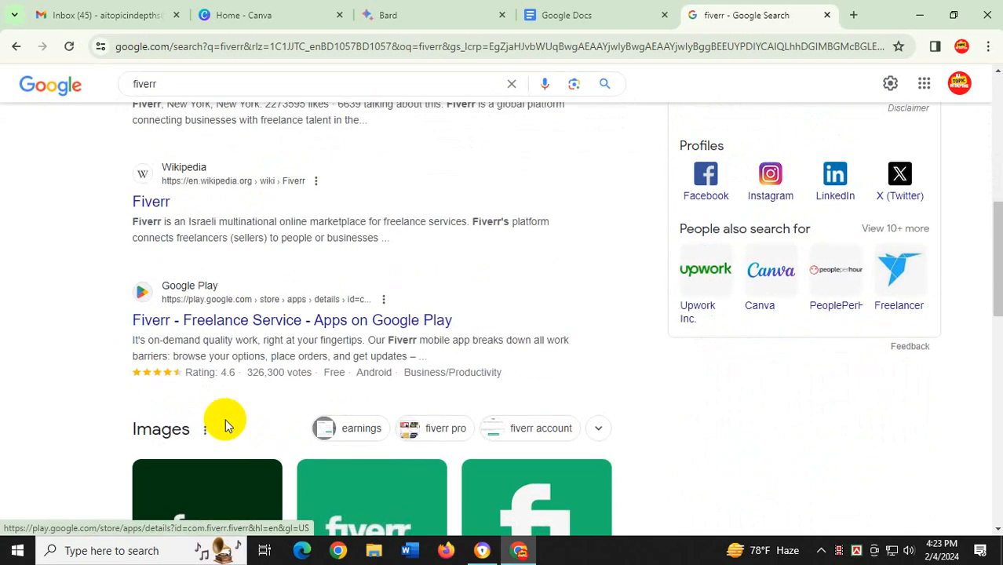
scroll(223, 421, down, 3)
scroll(304, 330, up, 10)
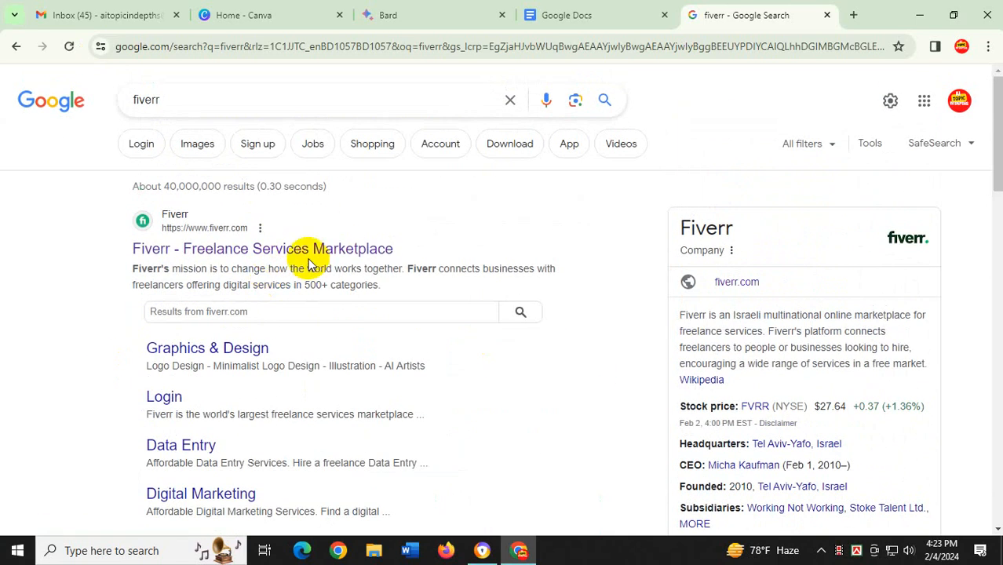
click(331, 255)
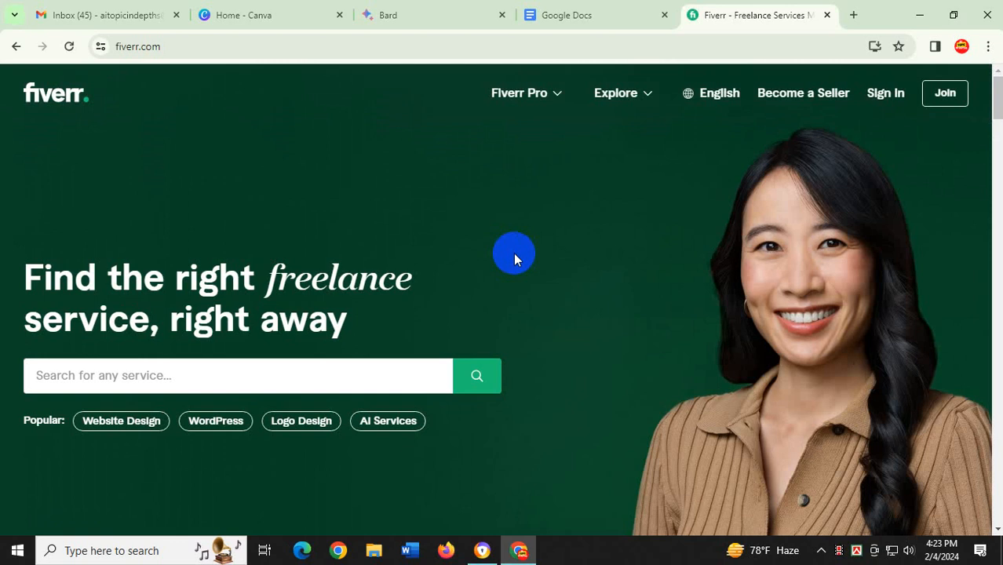
click(954, 94)
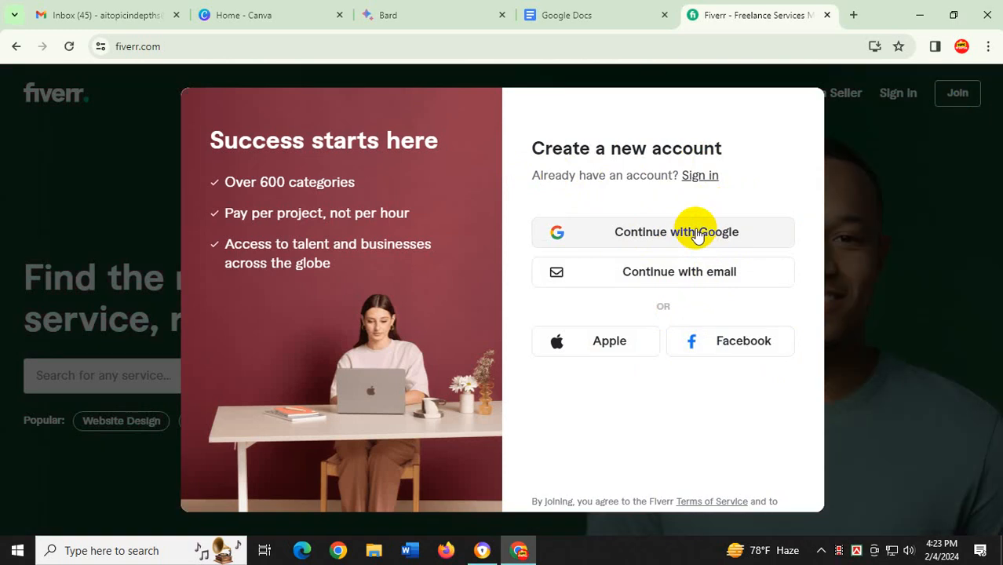
Step: Choose email sign-up and paste the account password into the Password field
click(699, 275)
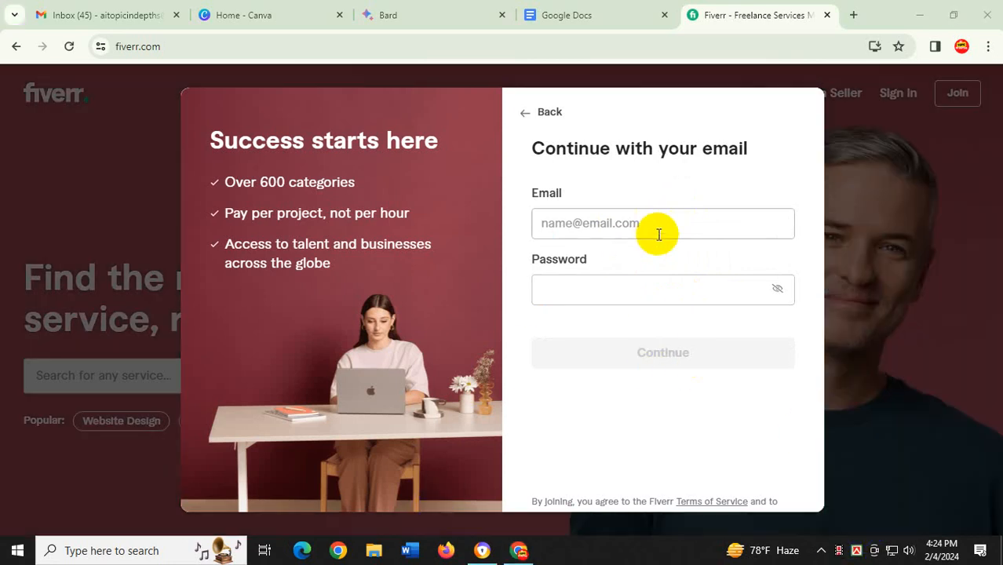
click(629, 288)
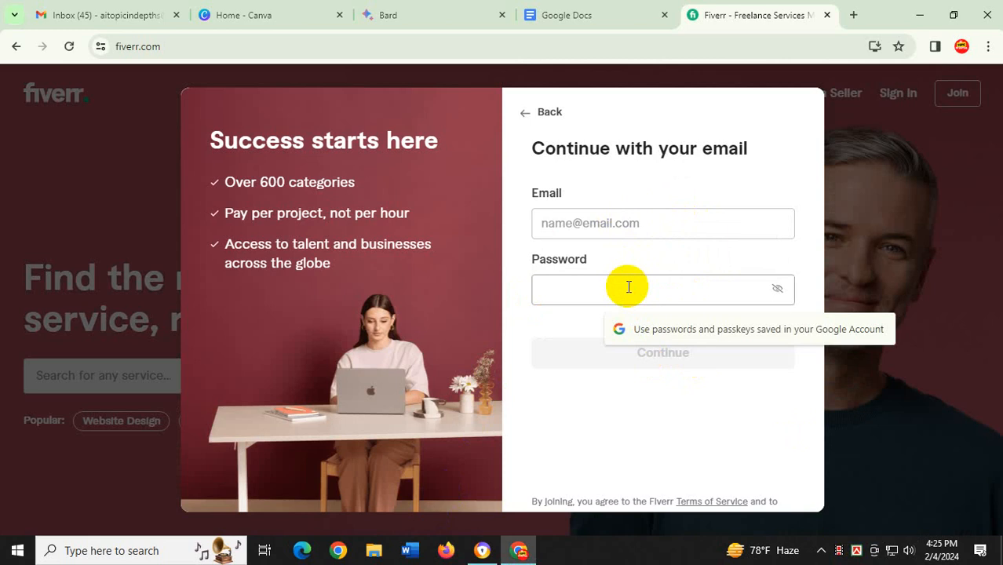
key(ctrl+v)
click(668, 224)
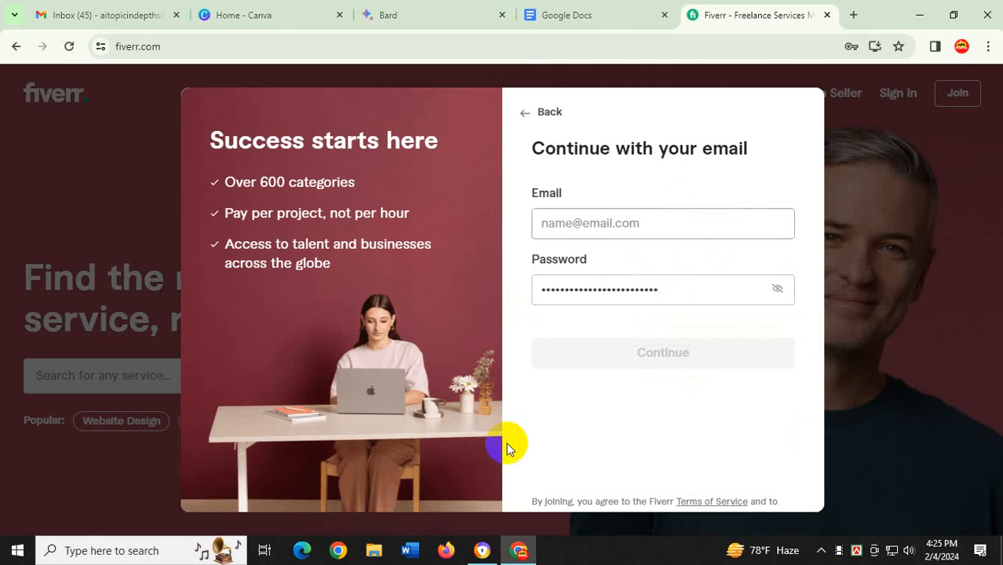
Step: Copy the account e-mail from Google Docs into the Email field, submit, and decline saving the password
click(482, 551)
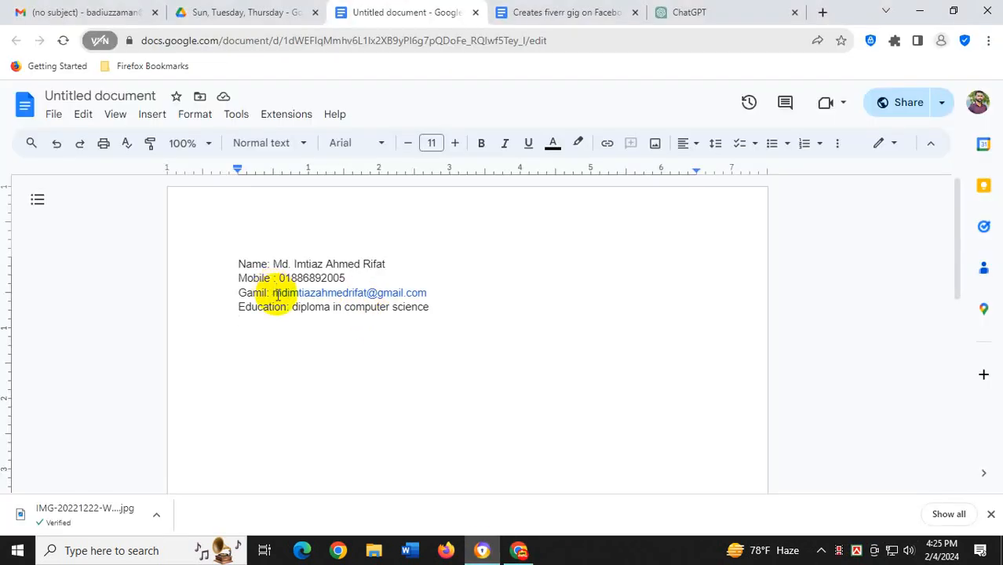
drag(272, 294, 427, 293)
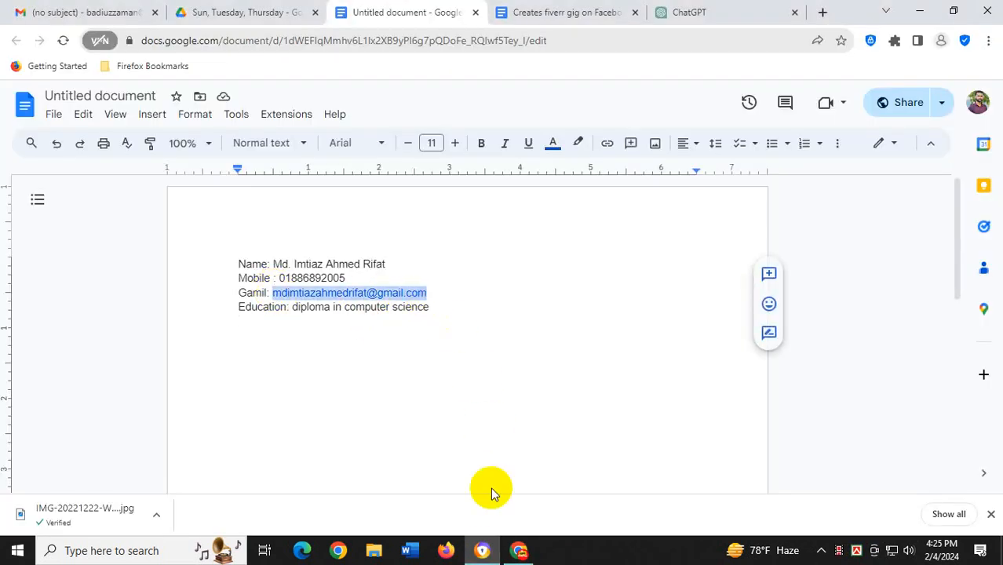
key(ctrl+c)
click(518, 550)
key(ctrl+v)
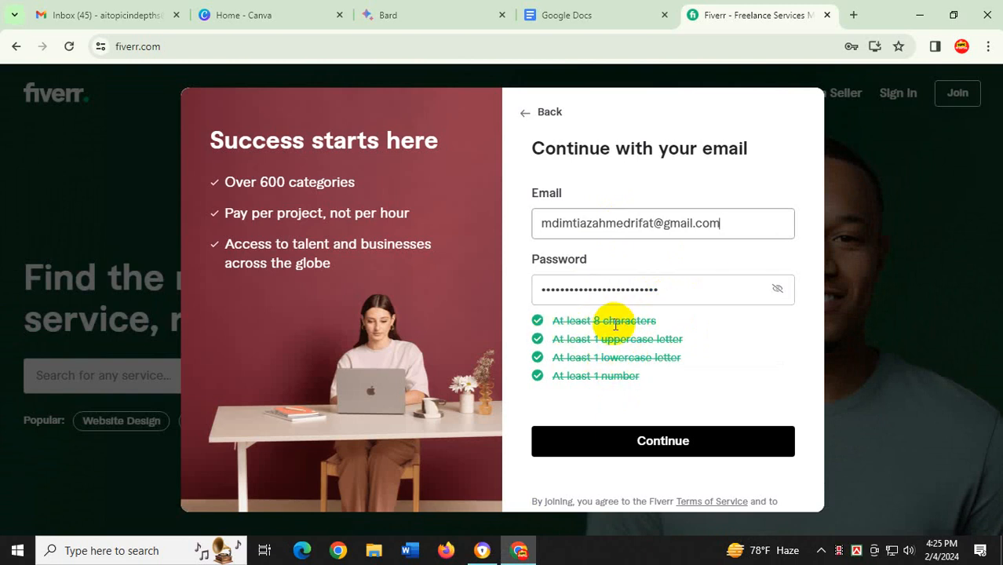
click(672, 445)
click(876, 273)
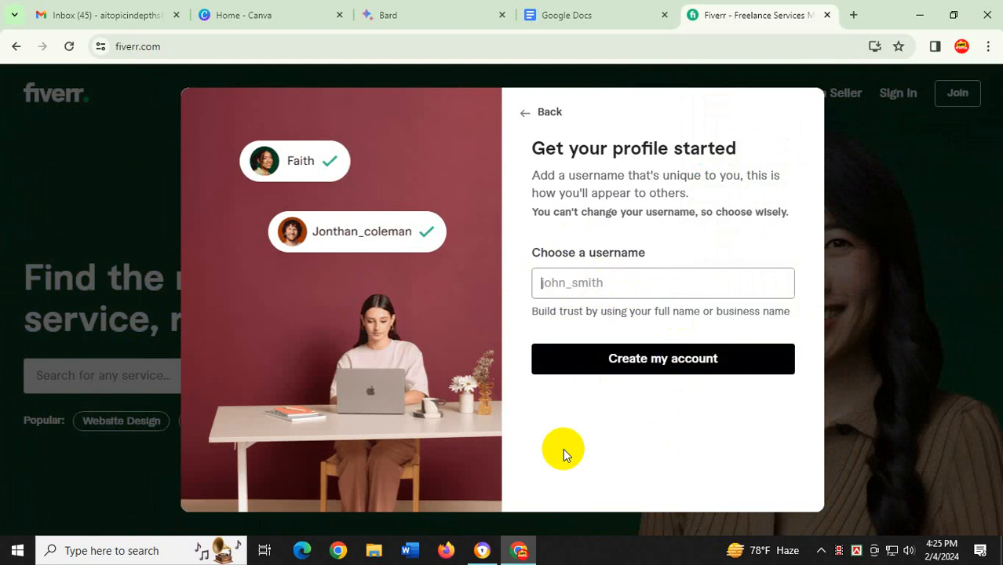
Step: Build the username from the person's name copied from Google Docs, joining words with an underscore
click(481, 551)
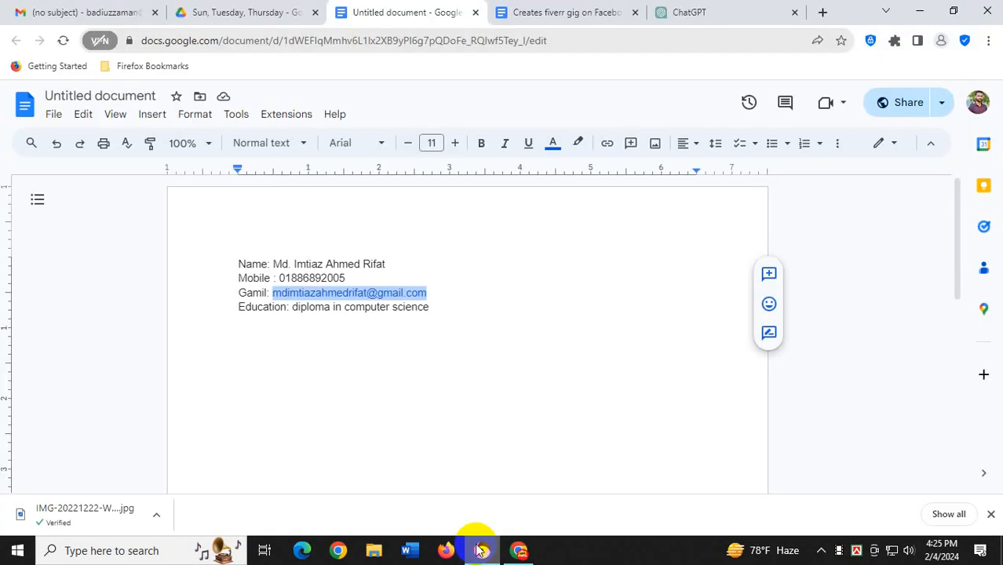
click(293, 265)
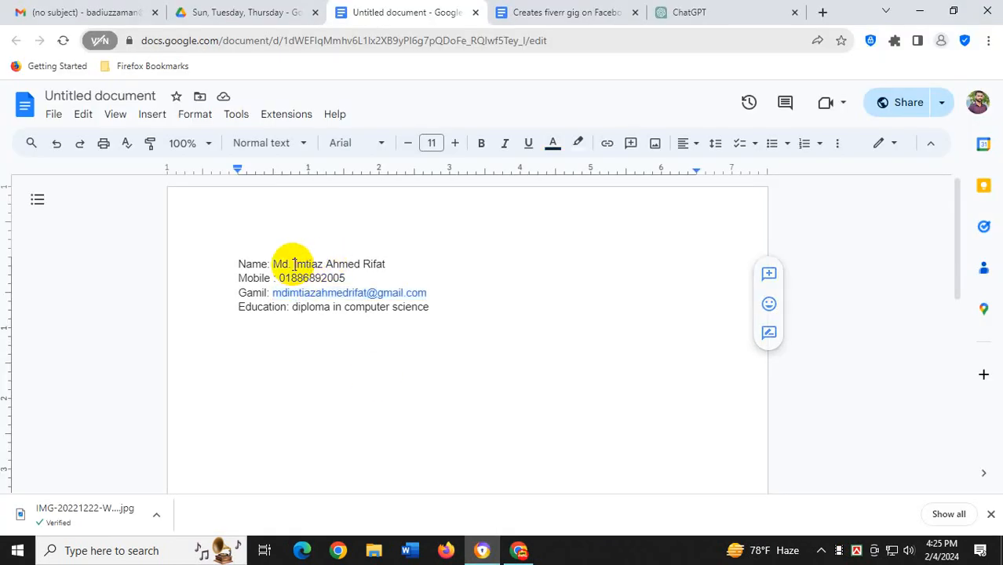
shift+click(387, 264)
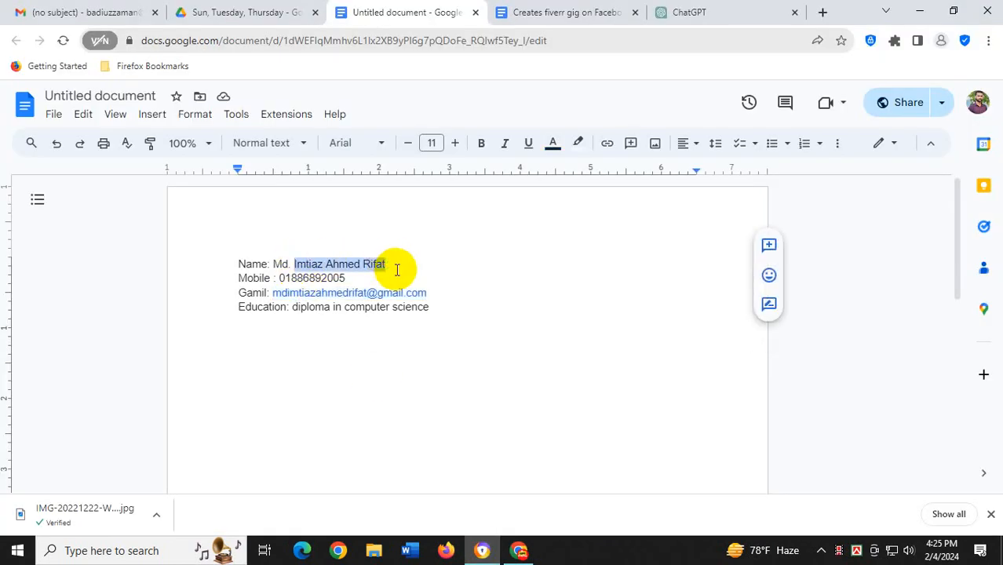
click(519, 550)
key(ctrl+v)
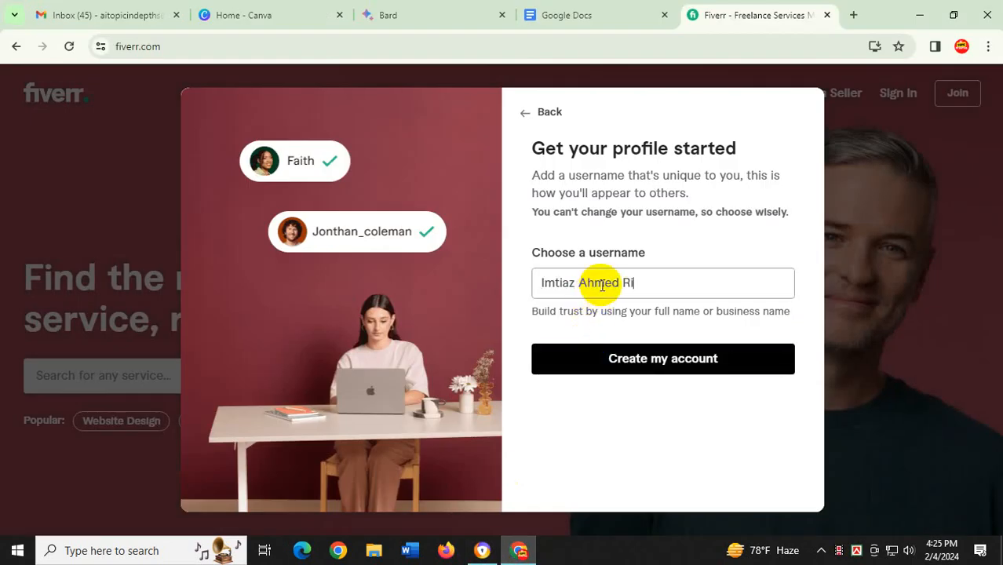
click(580, 283)
key(BackSpace)
text(_)
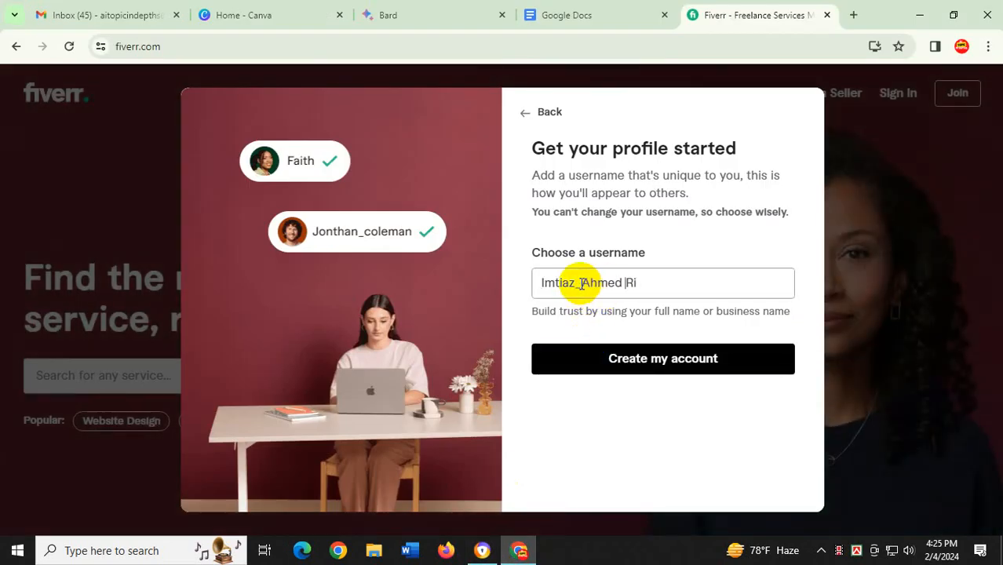
key(shift+End)
key(BackSpace)
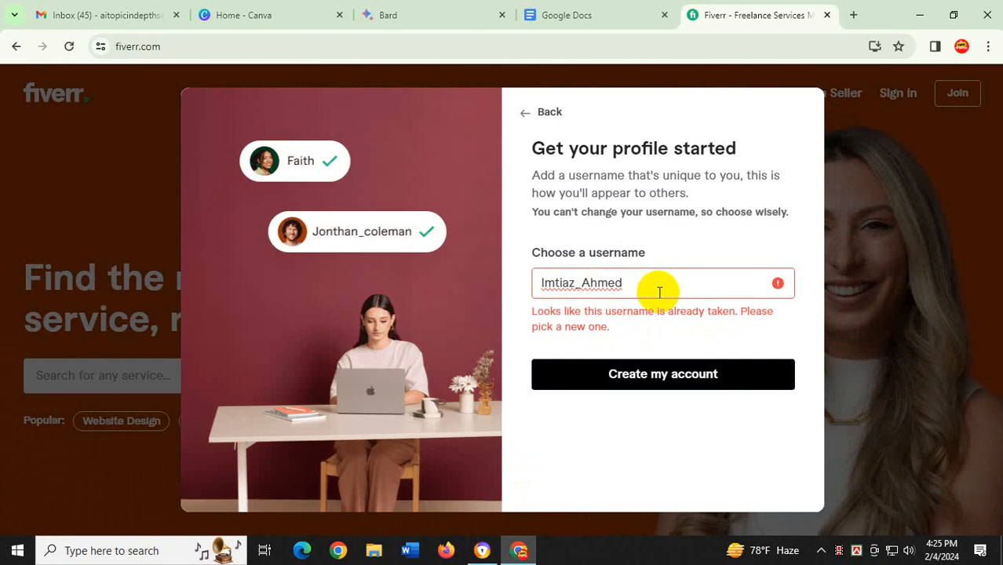
Step: Append 05 to the username and create the account with it
click(482, 551)
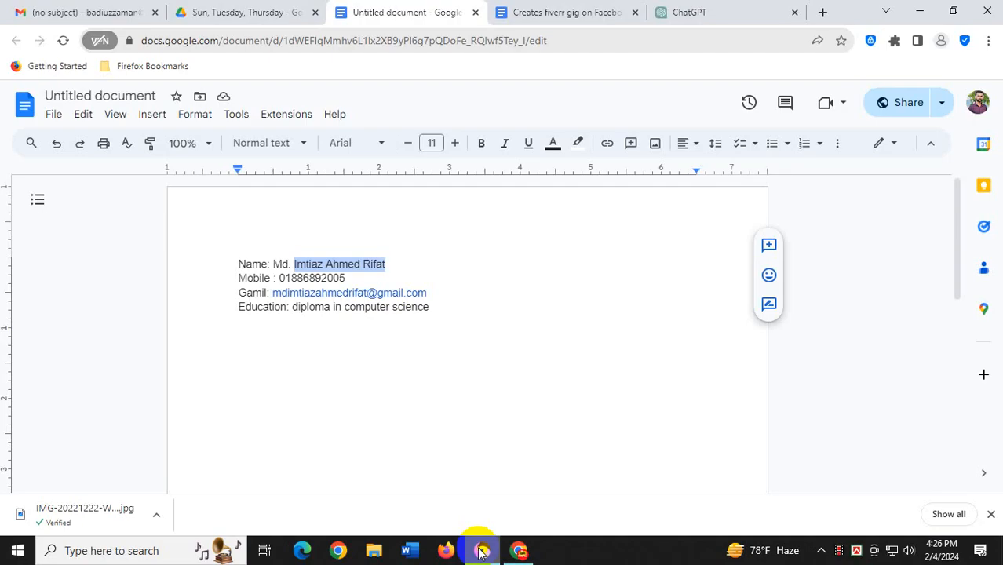
click(518, 550)
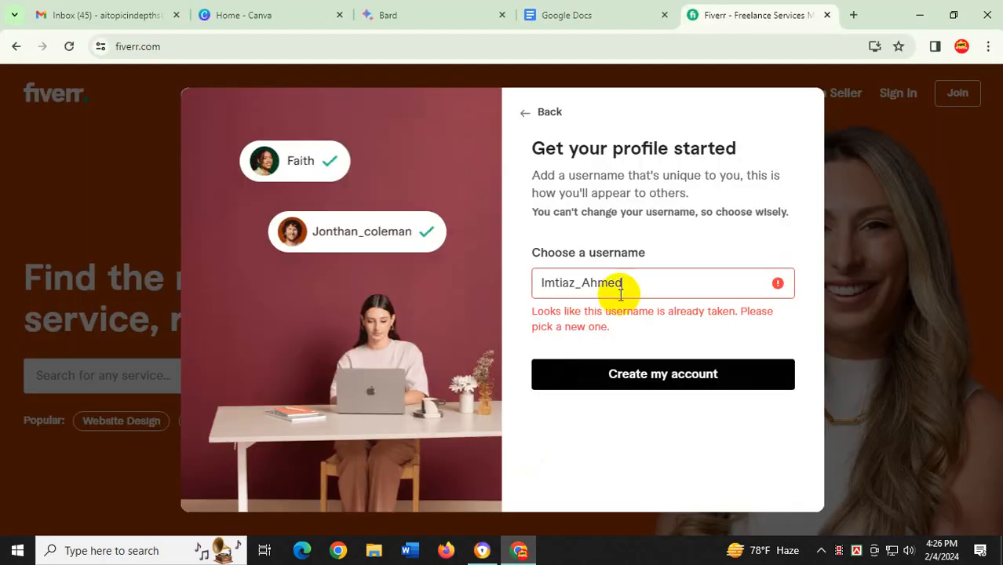
text(05)
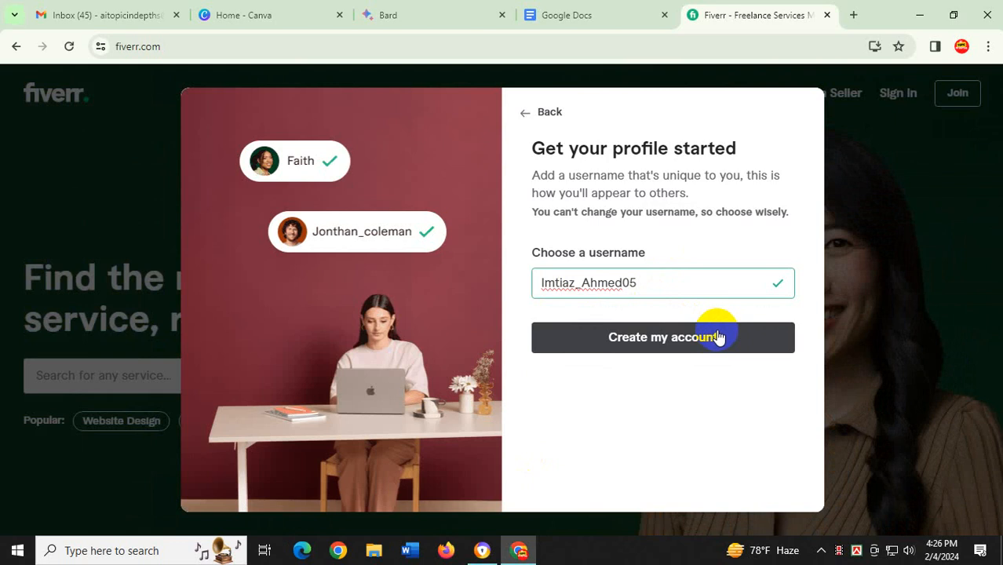
click(717, 336)
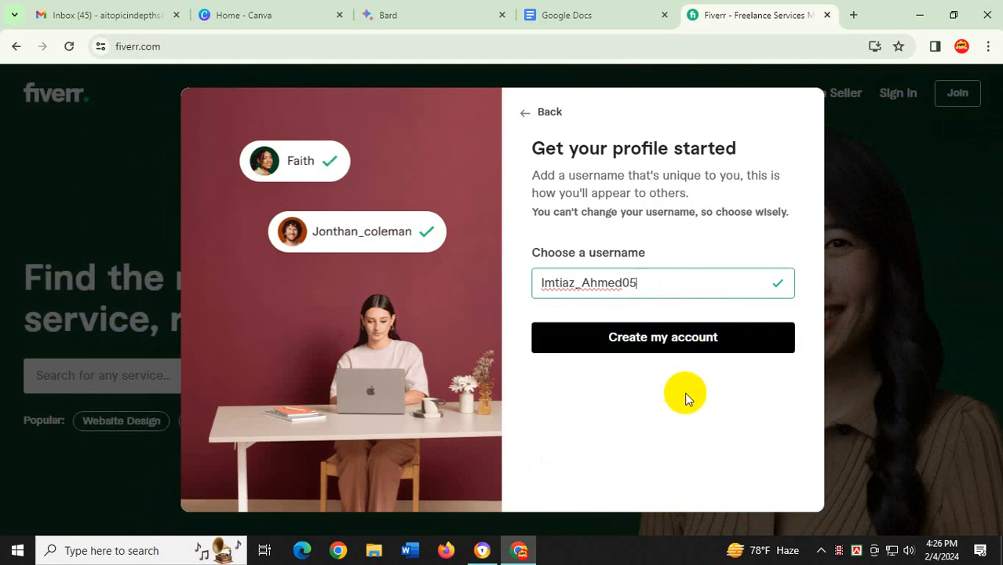
click(679, 350)
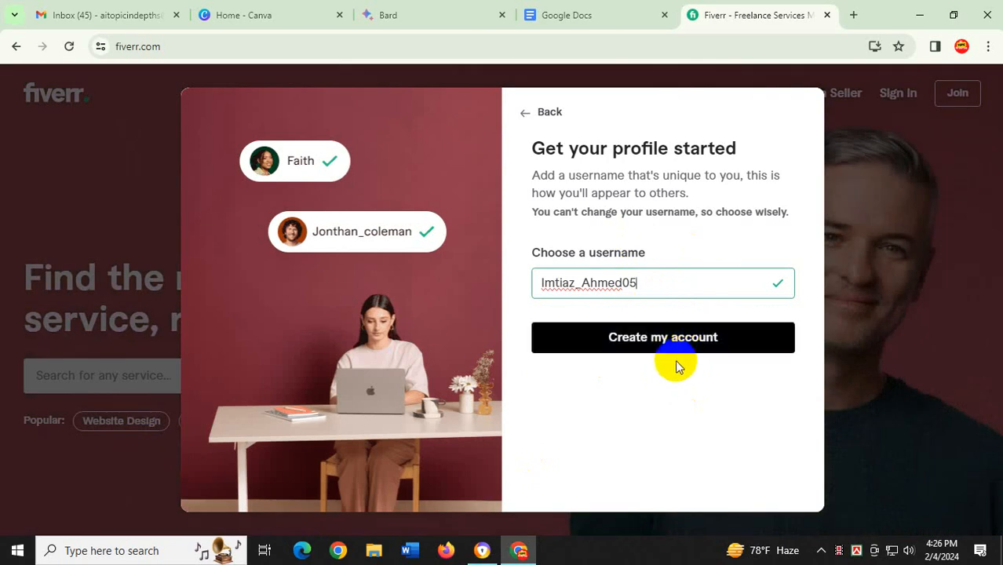
click(690, 352)
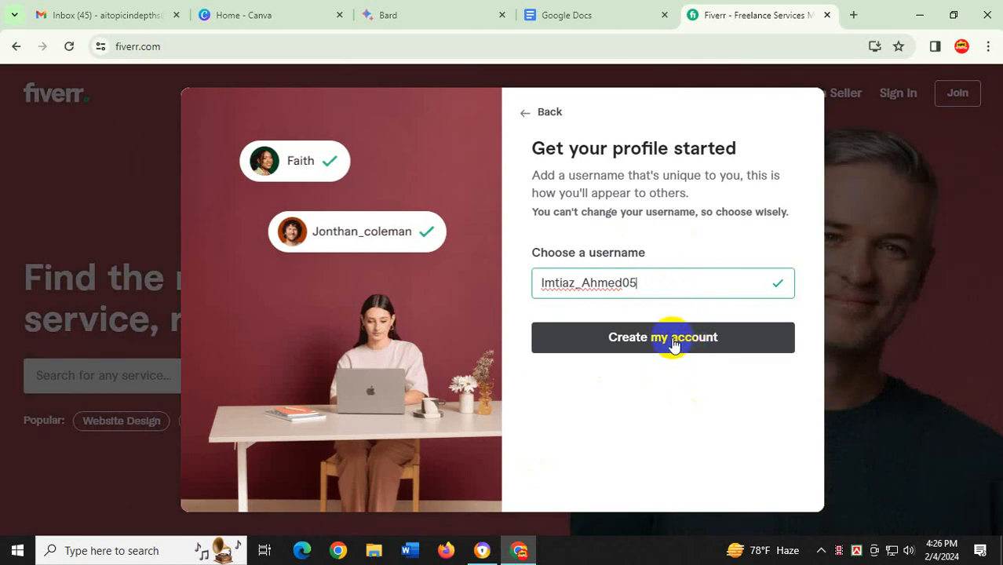
click(679, 349)
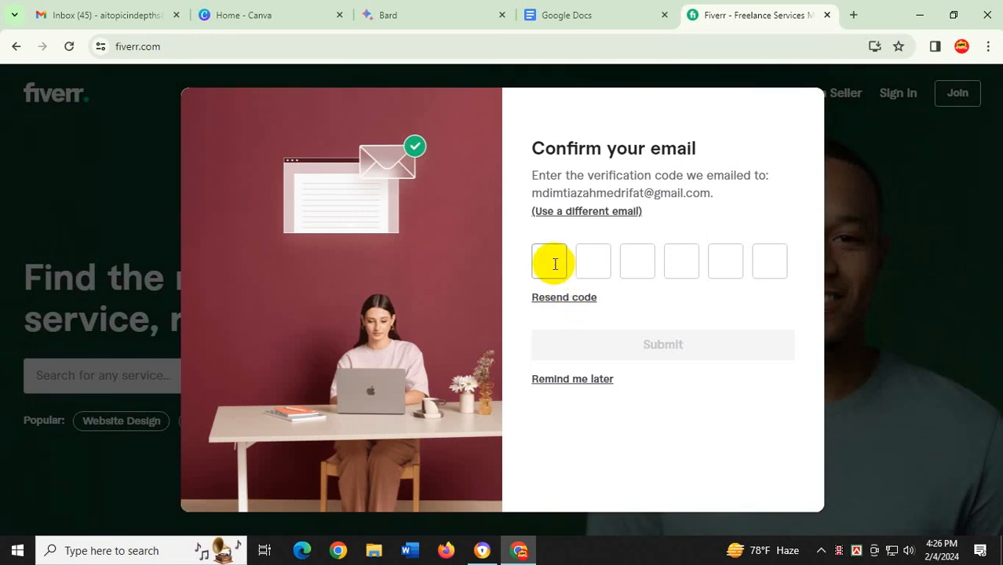
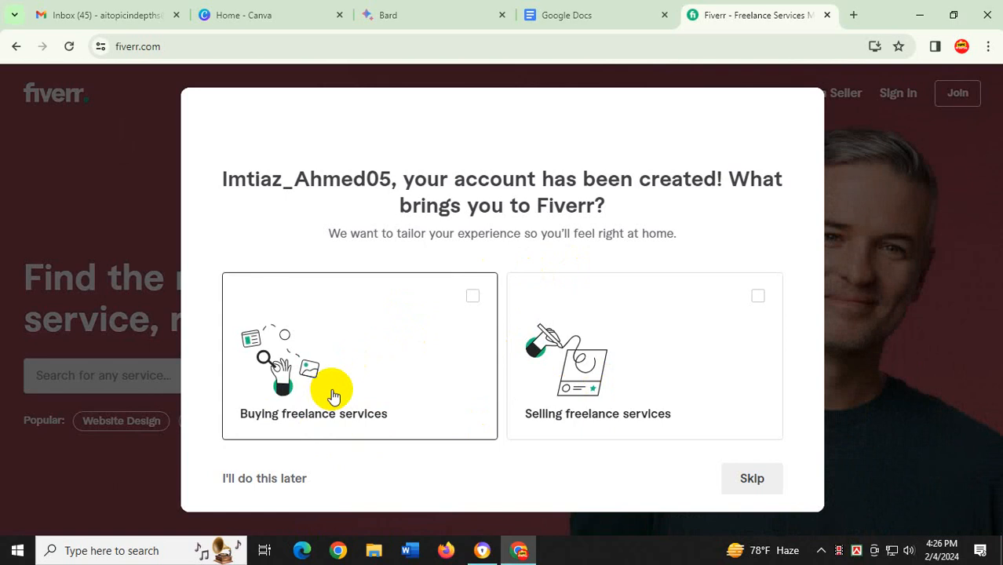
Step: Answer 'Selling freelance services' as the only reason for joining Fiverr
click(656, 358)
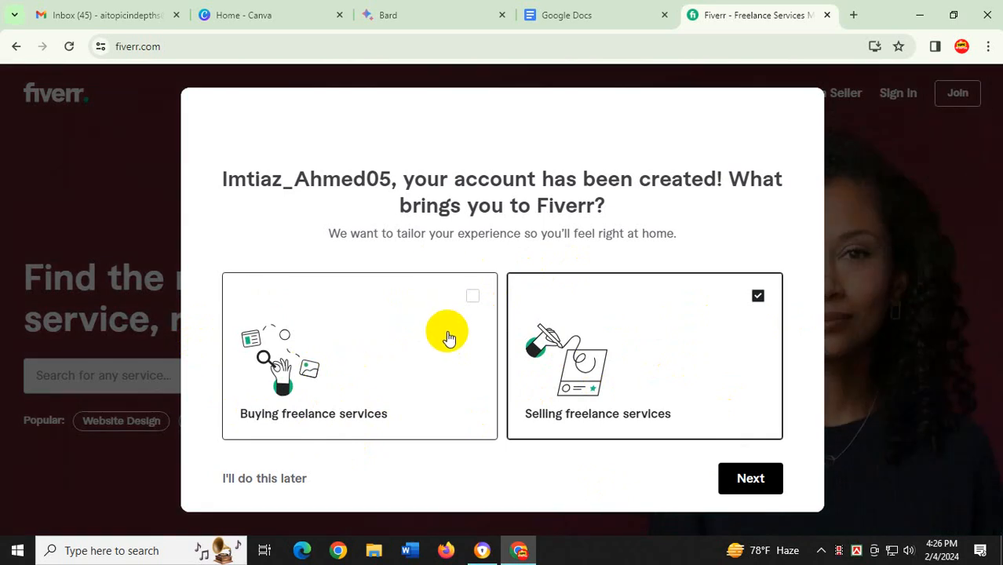
click(365, 342)
click(350, 332)
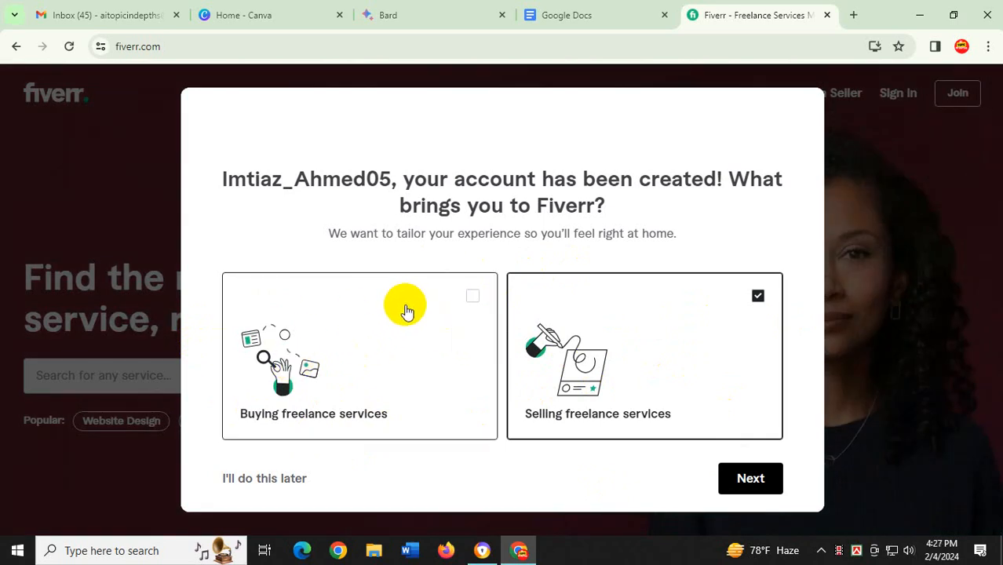
click(390, 332)
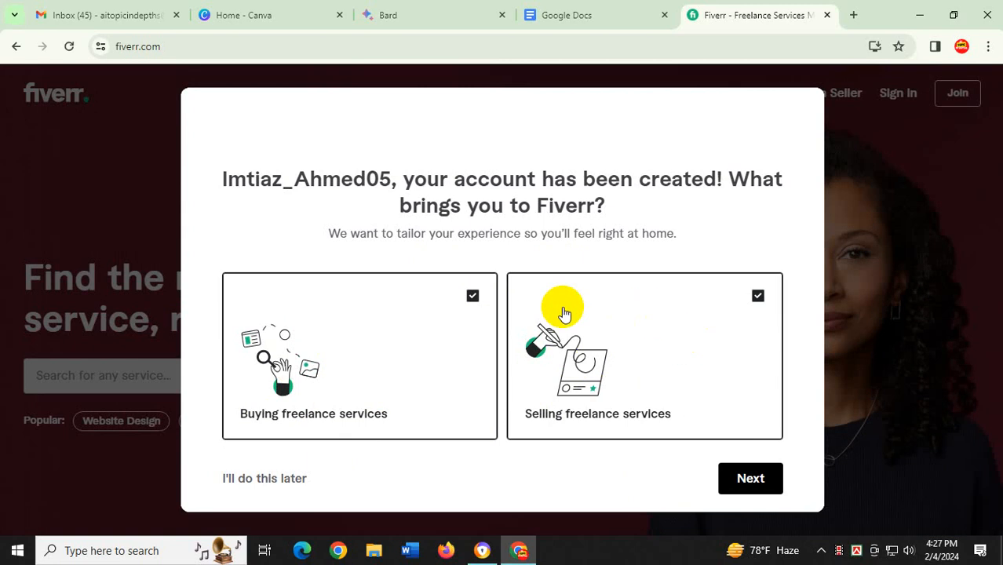
click(471, 298)
click(750, 480)
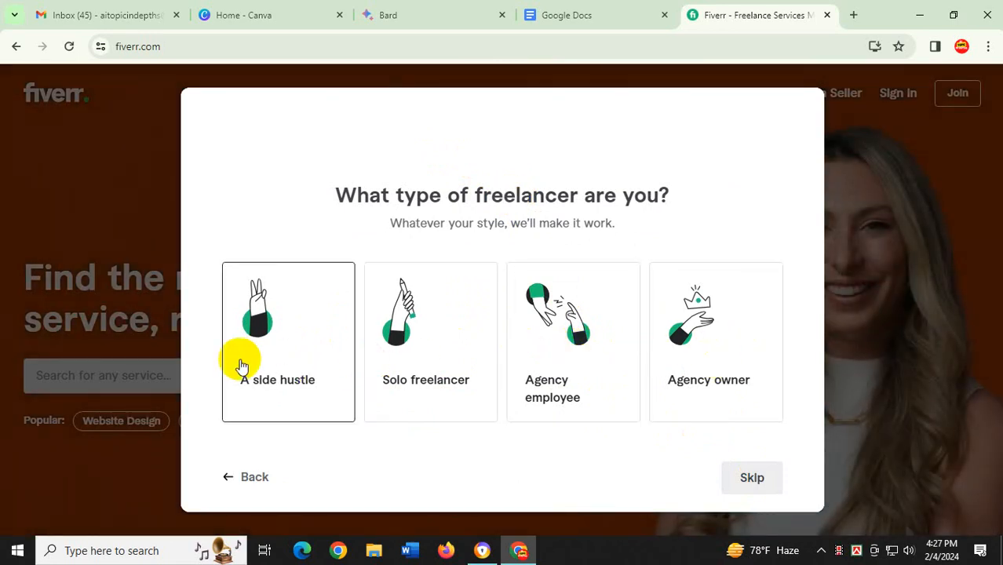
Step: Choose 'A side hustle' as freelancer type and 'Both online and offline' as experience, then finish
click(266, 326)
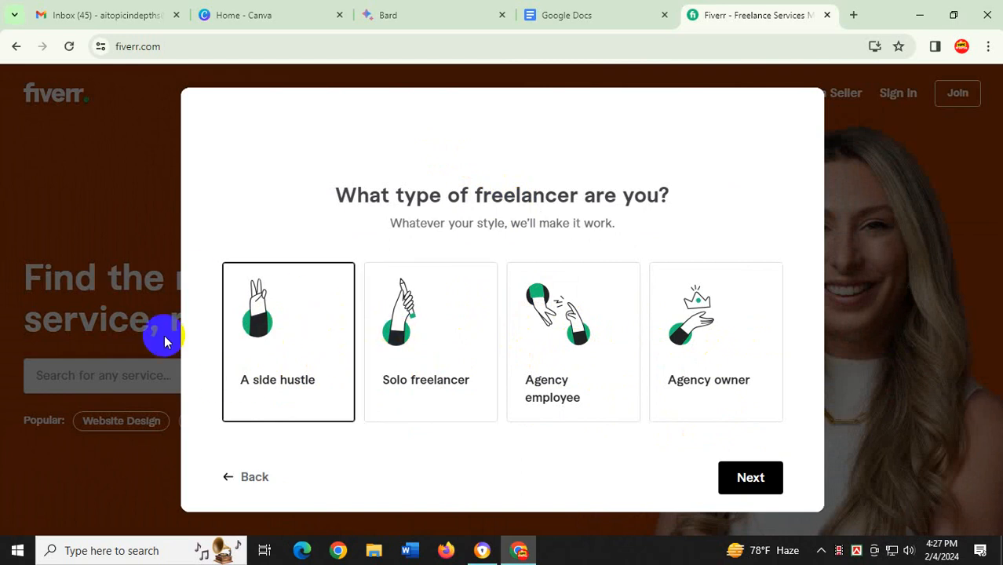
click(755, 477)
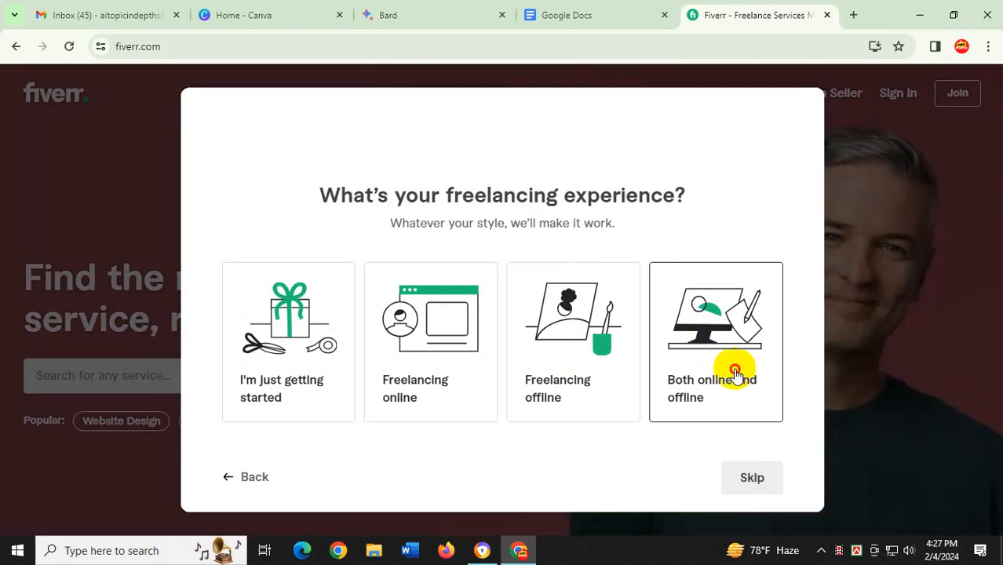
click(737, 375)
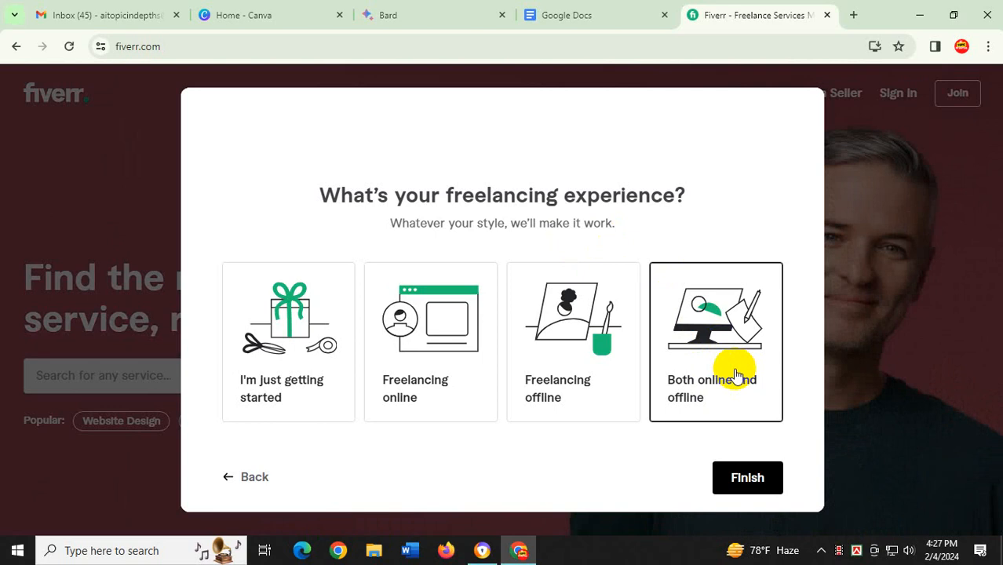
click(747, 480)
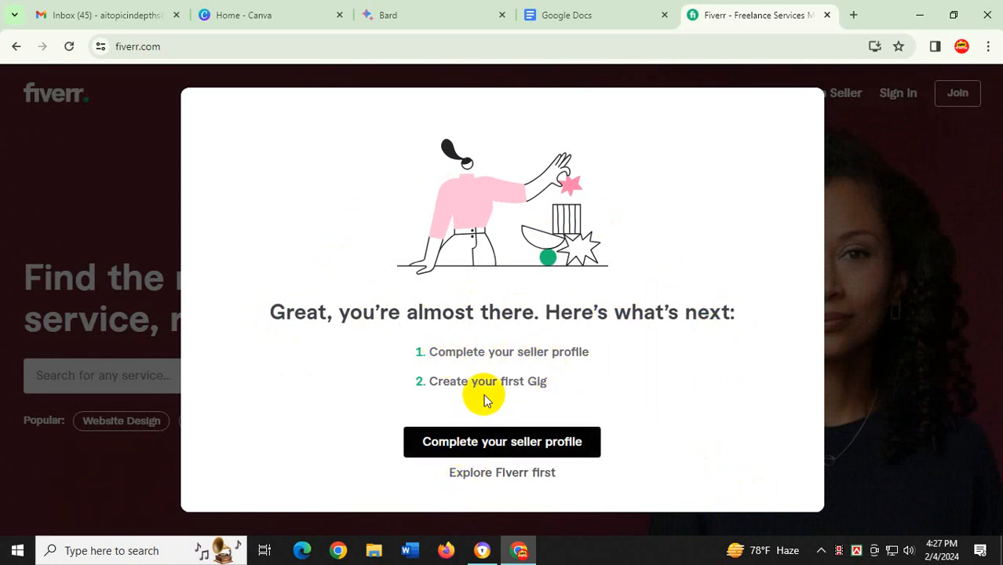
Step: Start the seller profile via Become a Seller and continue past the three overview pages
click(533, 444)
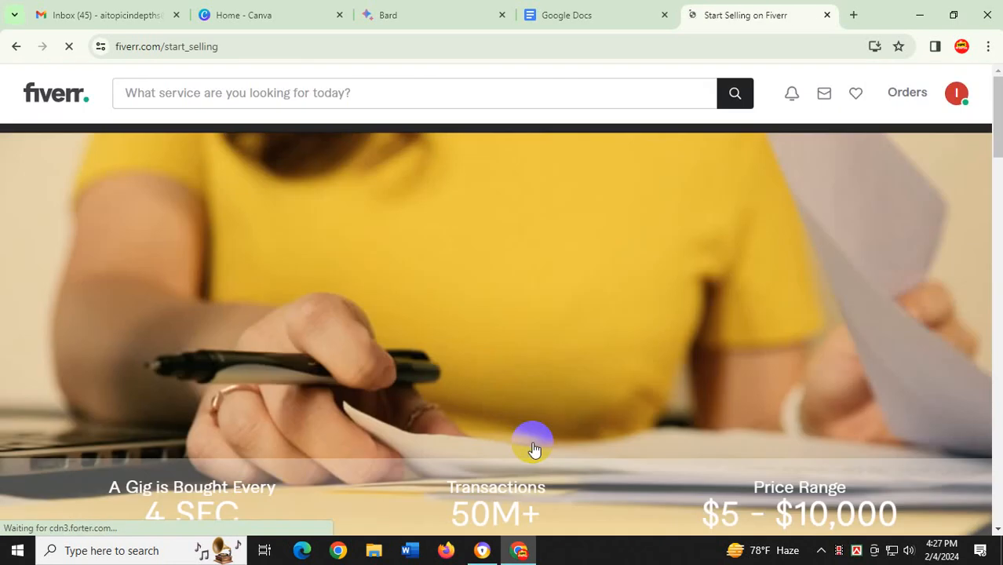
scroll(555, 399, down, 2)
scroll(597, 313, up, 2)
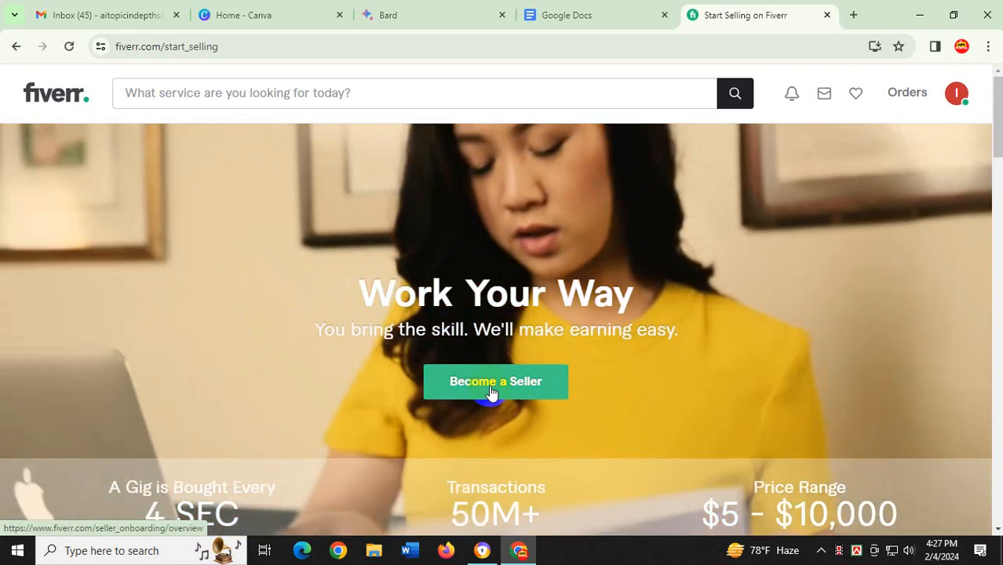
click(491, 392)
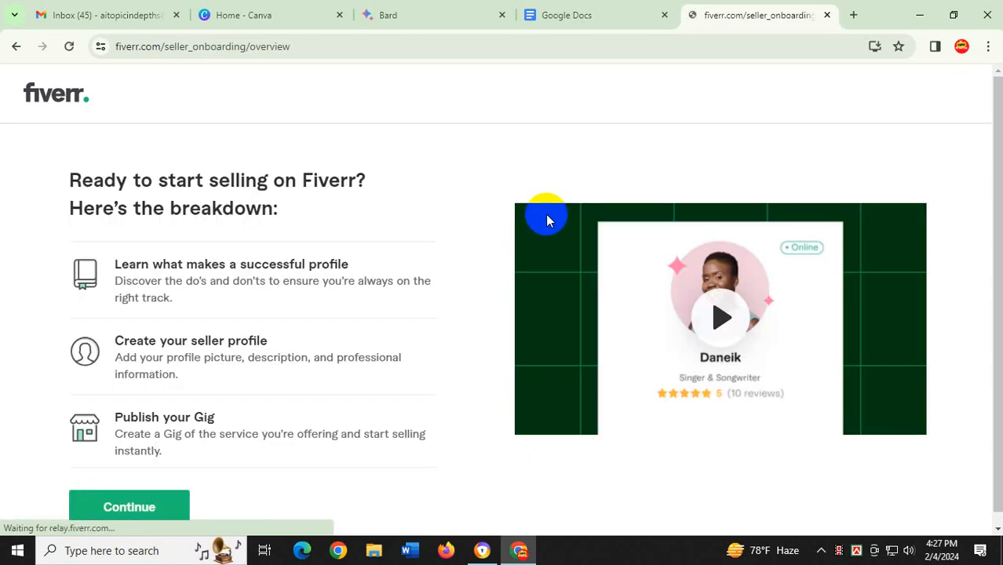
scroll(510, 233, down, 1)
click(168, 496)
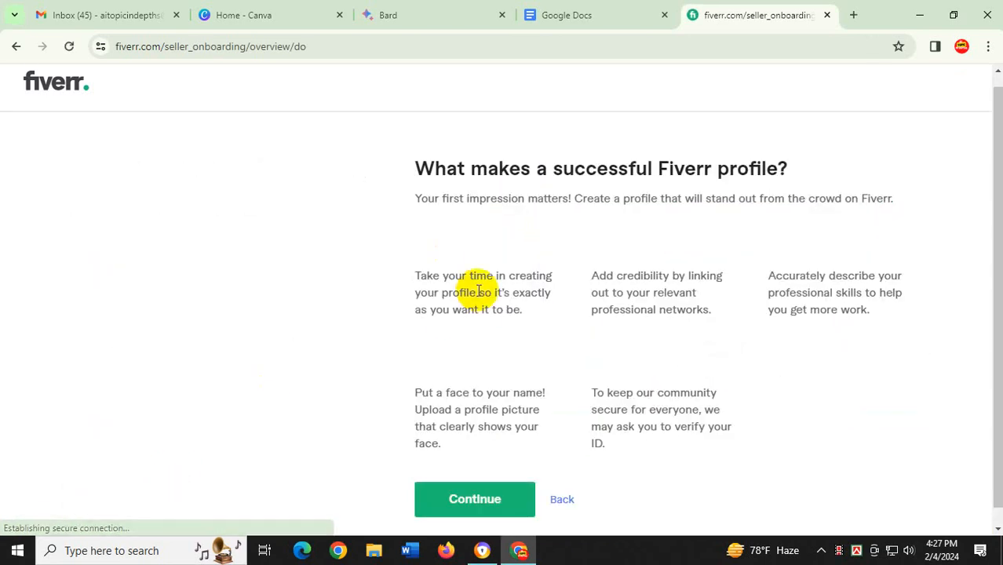
click(478, 502)
scroll(578, 351, down, 1)
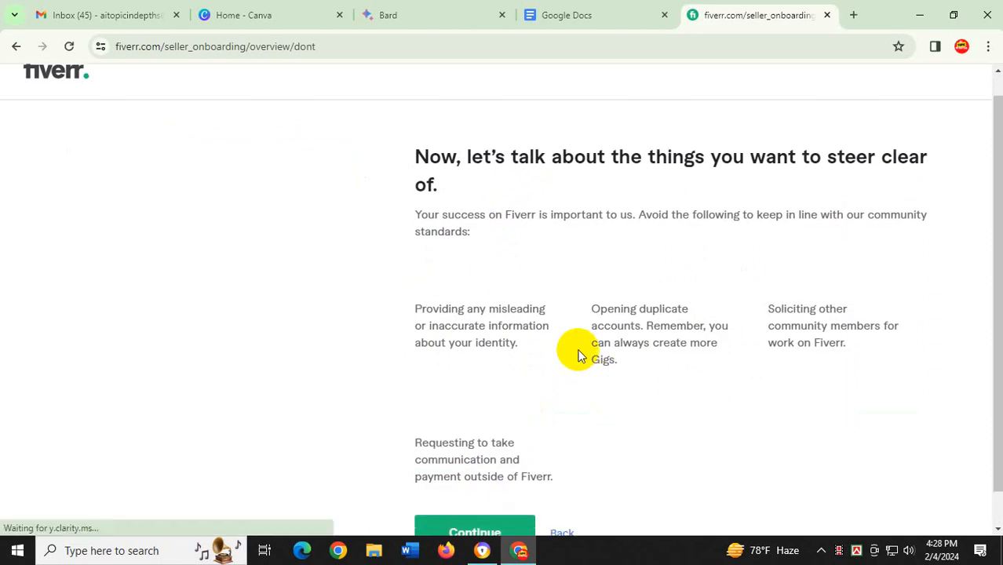
click(501, 489)
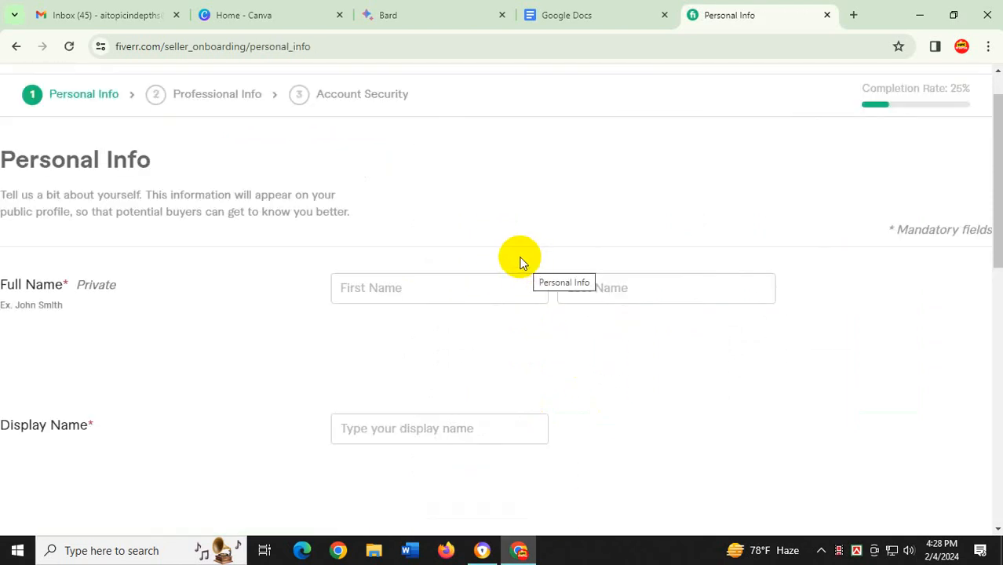
Step: Fill First Name and Last Name with the seller's name copied from Google Docs
scroll(418, 282, down, 9)
scroll(450, 331, up, 10)
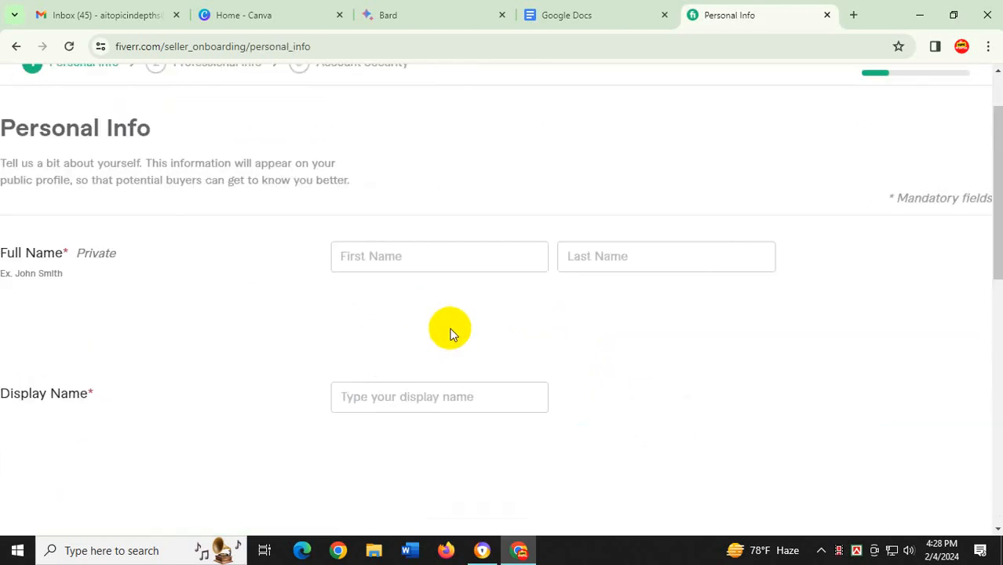
scroll(79, 332, down, 1)
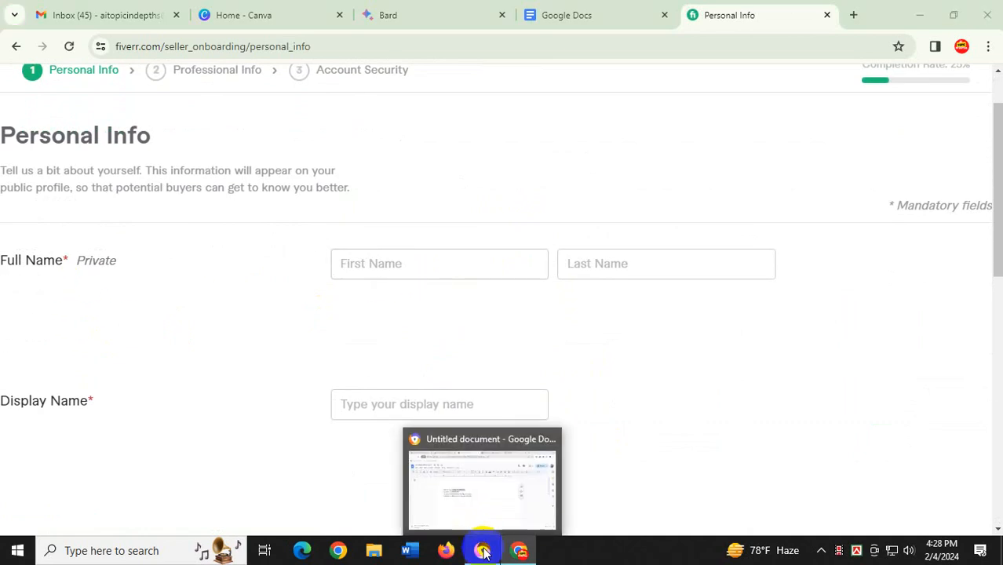
click(483, 471)
drag(273, 264, 387, 264)
key(ctrl+c)
click(518, 550)
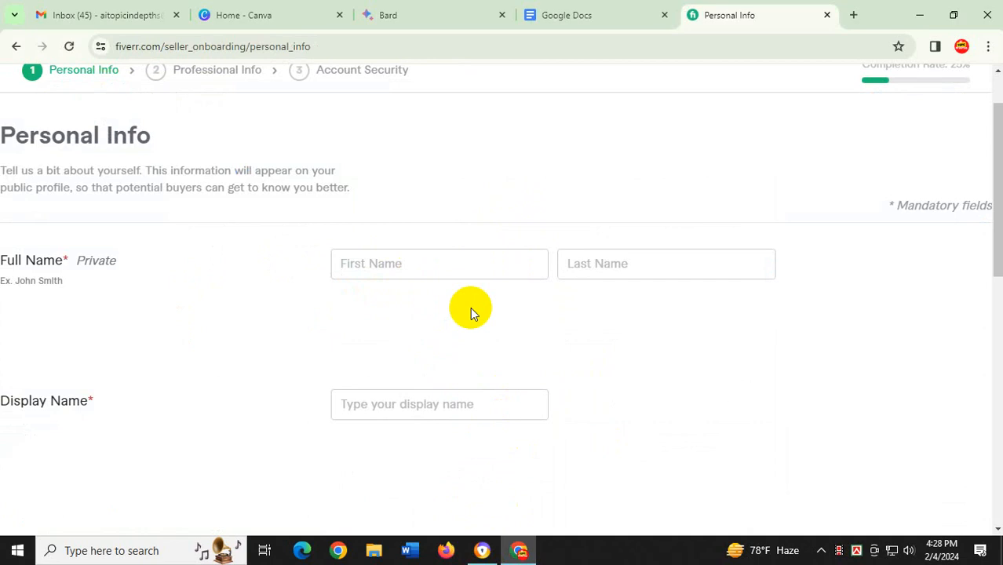
click(434, 266)
key(ctrl+v)
key(BackSpace)
key(BackSpace)
key(BackSpace)
key(BackSpace)
key(BackSpace)
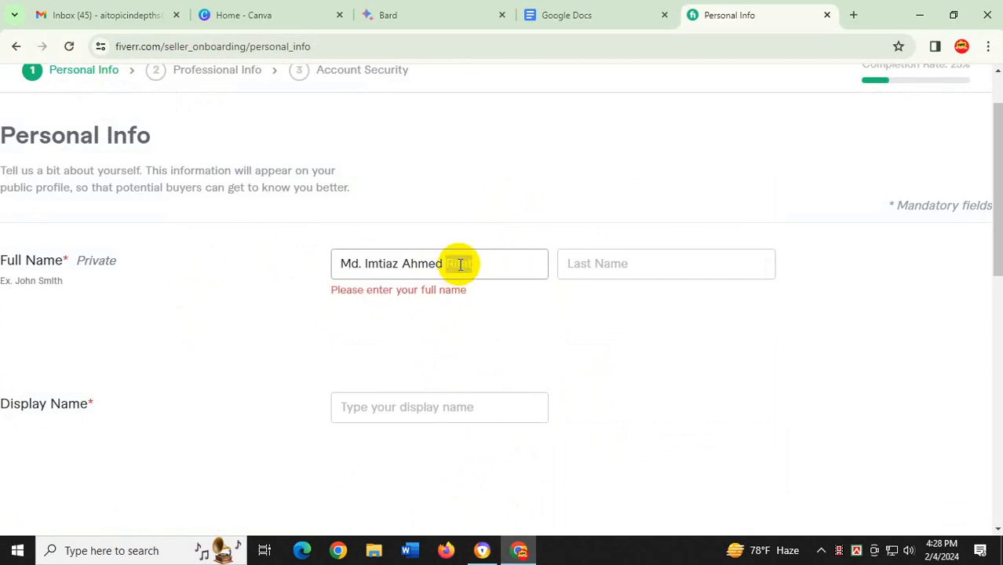
click(616, 265)
text(Rifat)
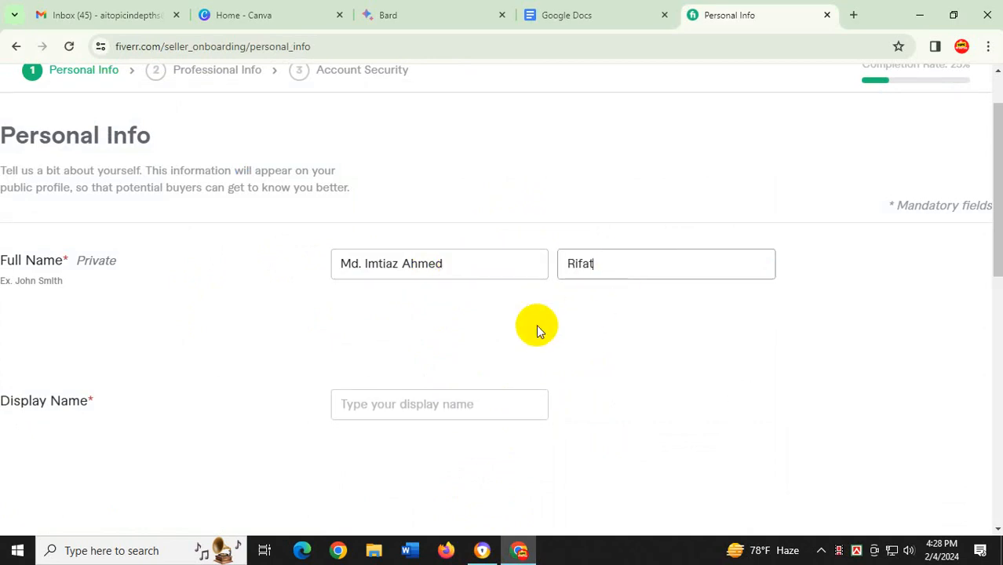
click(379, 273)
click(611, 325)
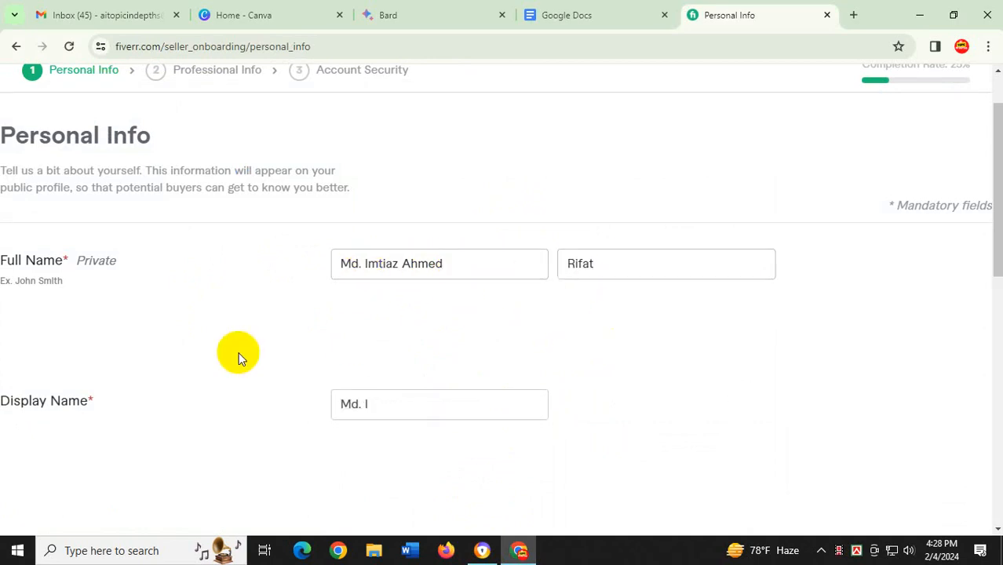
Step: Replace the auto-filled Display Name with the seller's last name
scroll(369, 308, down, 1)
scroll(369, 308, down, 1)
click(392, 257)
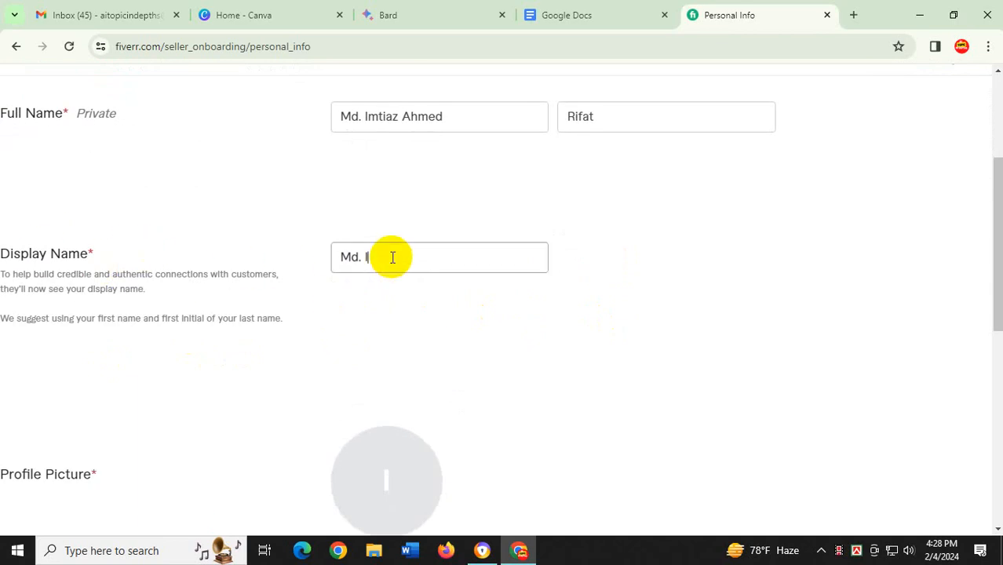
key(BackSpace)
key(BackSpace)
key(BackSpace)
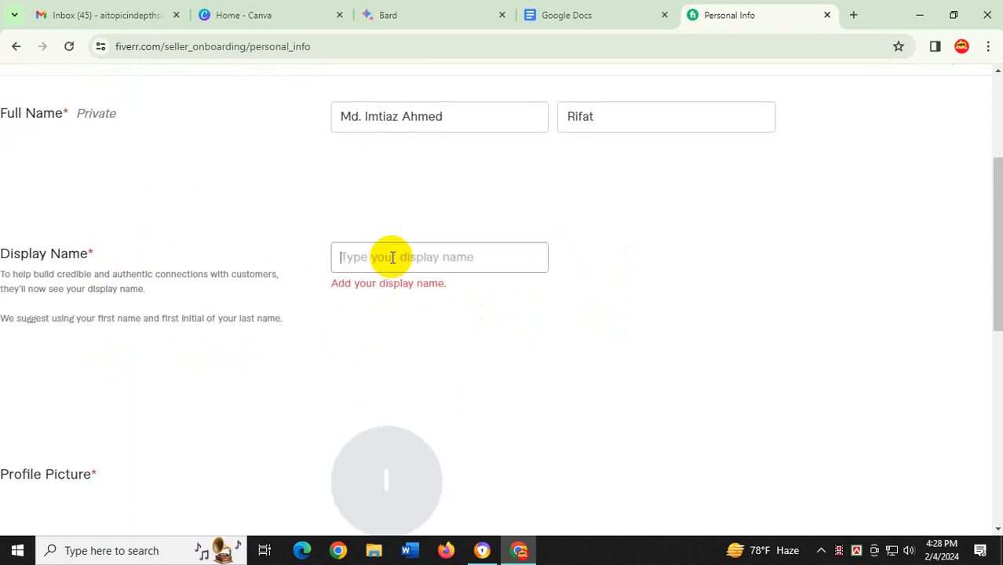
drag(564, 118, 587, 117)
key(ctrl+c)
click(402, 248)
key(ctrl+v)
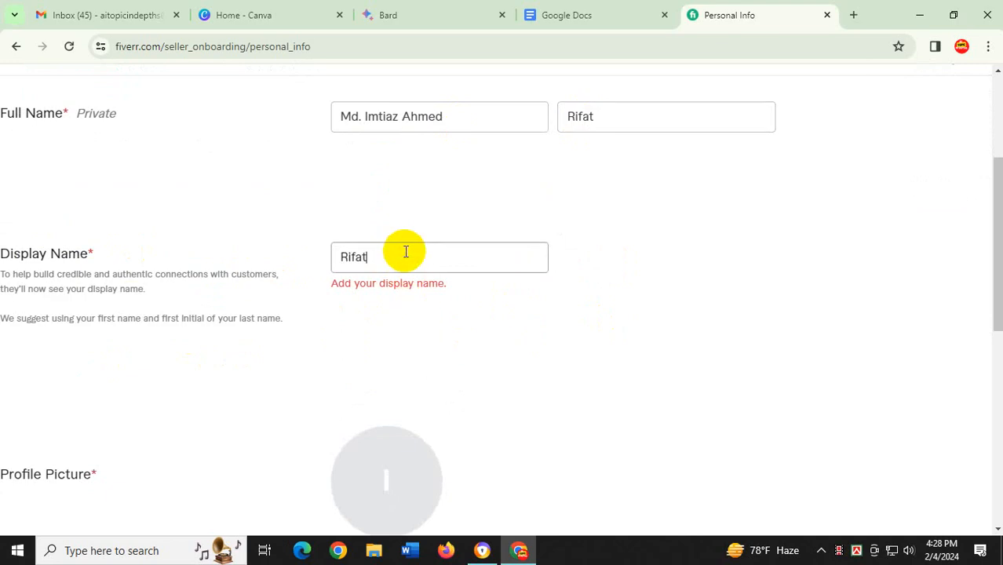
click(393, 299)
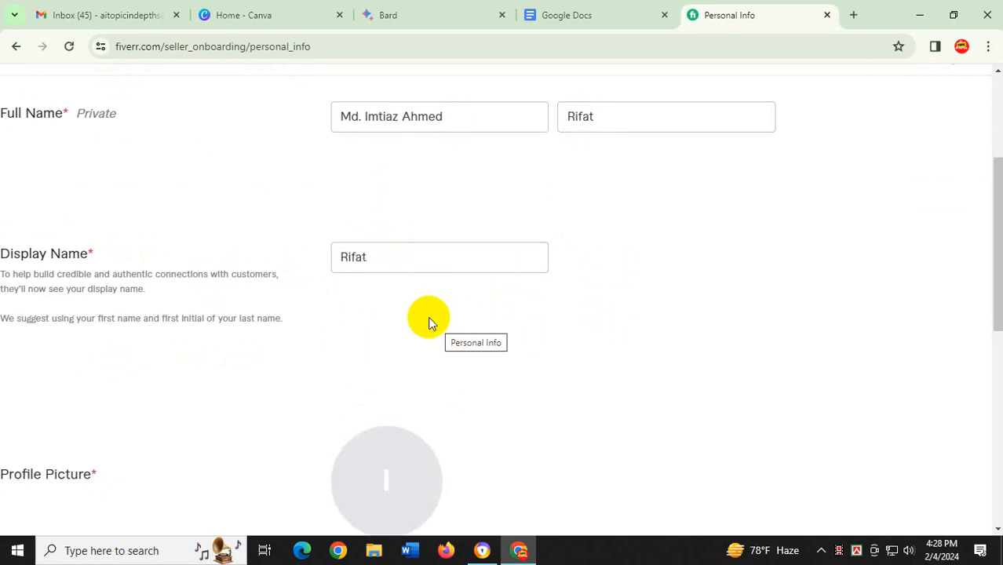
scroll(428, 316, down, 3)
click(421, 277)
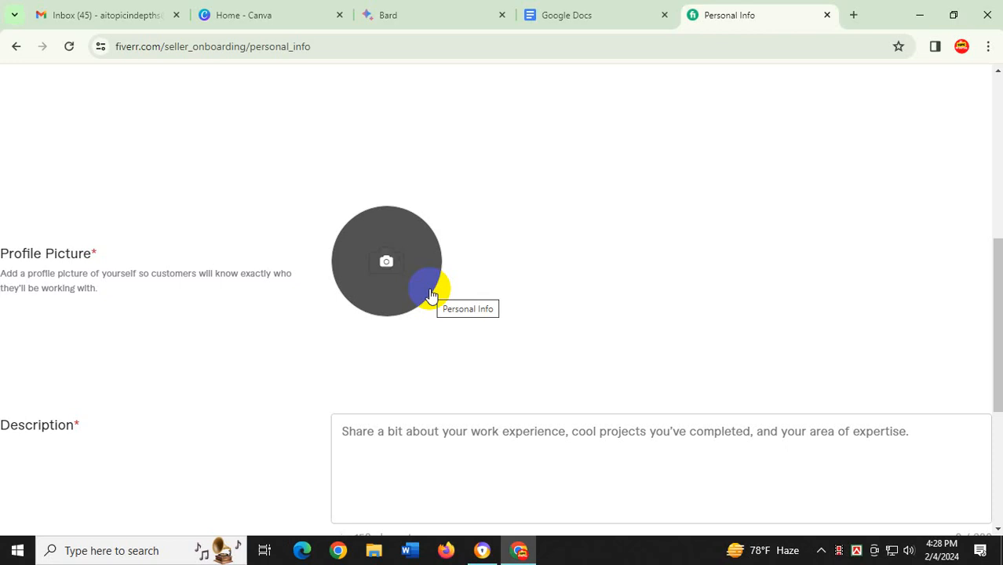
Step: Upload a photo from the Downloads folder as the profile picture, then switch to the Bard tab
click(386, 261)
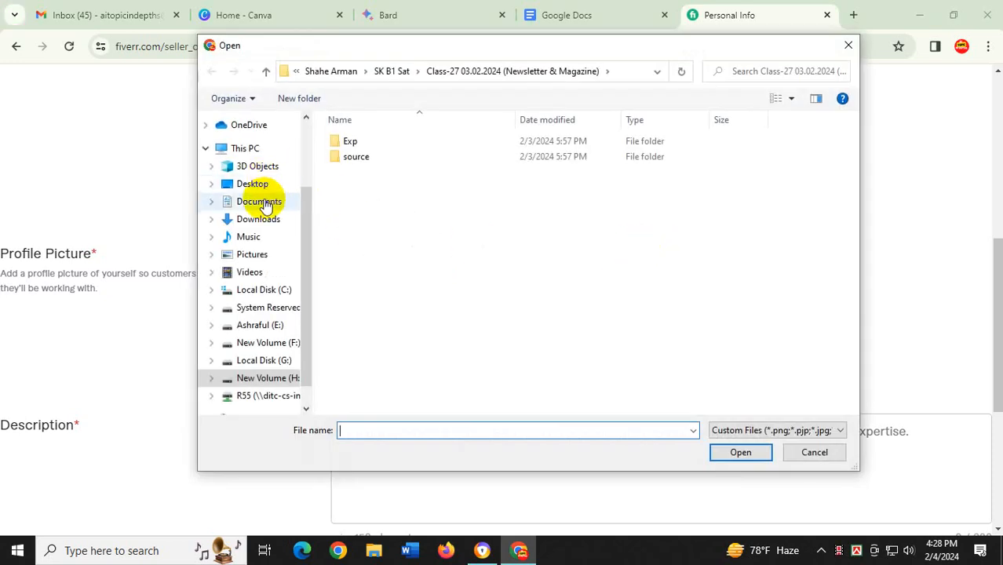
click(263, 220)
double_click(374, 197)
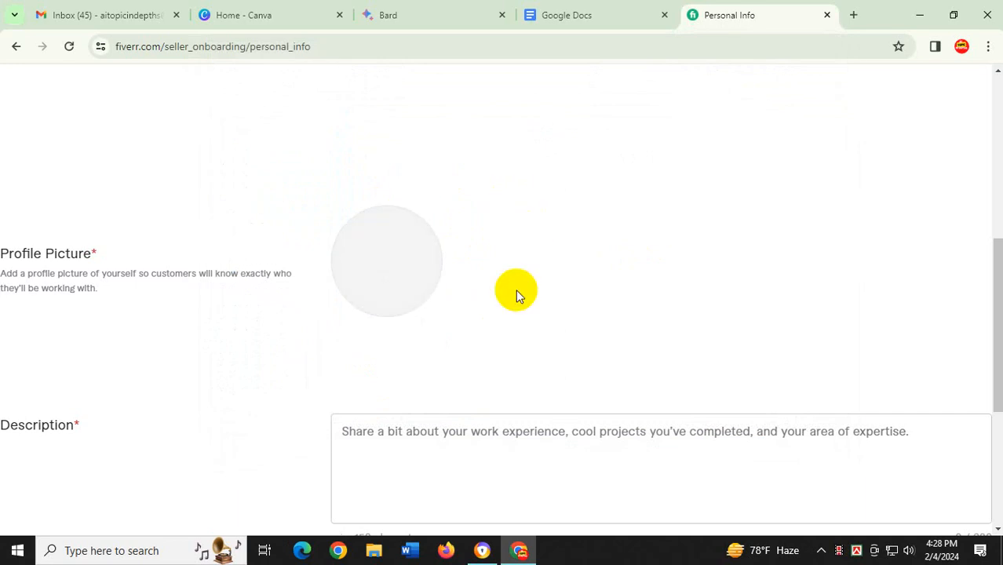
scroll(671, 287, down, 2)
scroll(393, 283, down, 1)
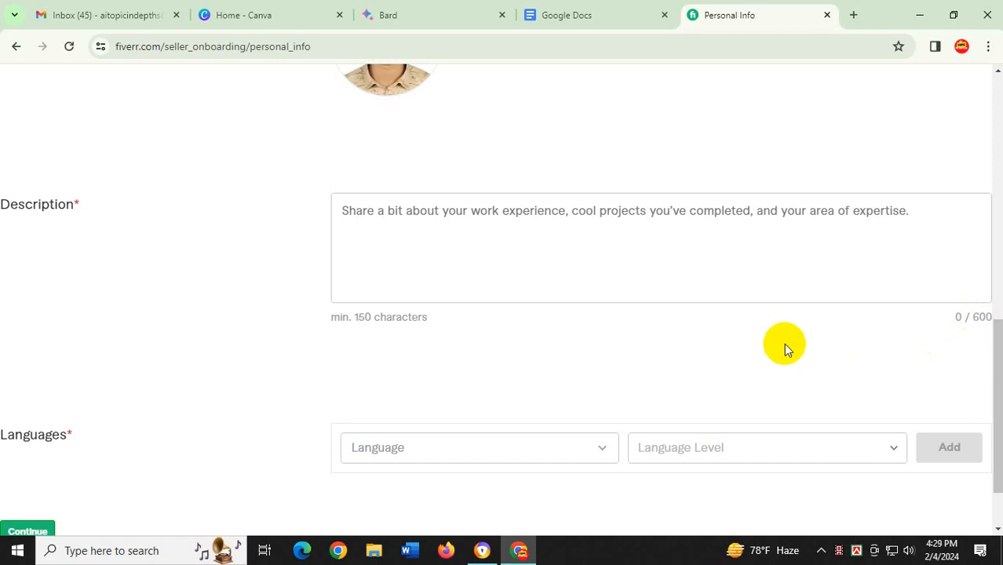
click(437, 11)
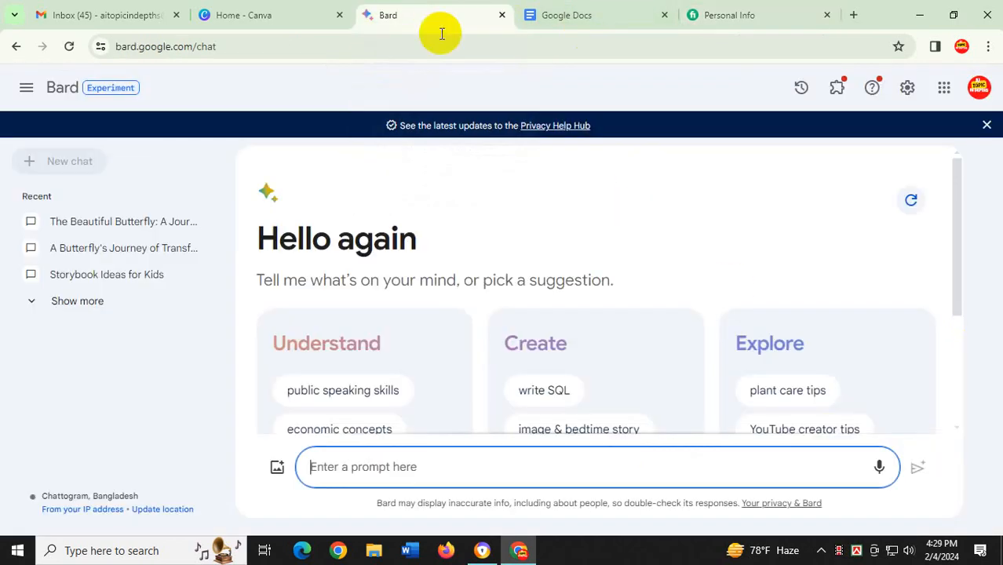
Step: Ask Bard for a Fiverr description on social media, Facebook, Instagram, web development and graphics topics, fixing misspellings
text(plea)
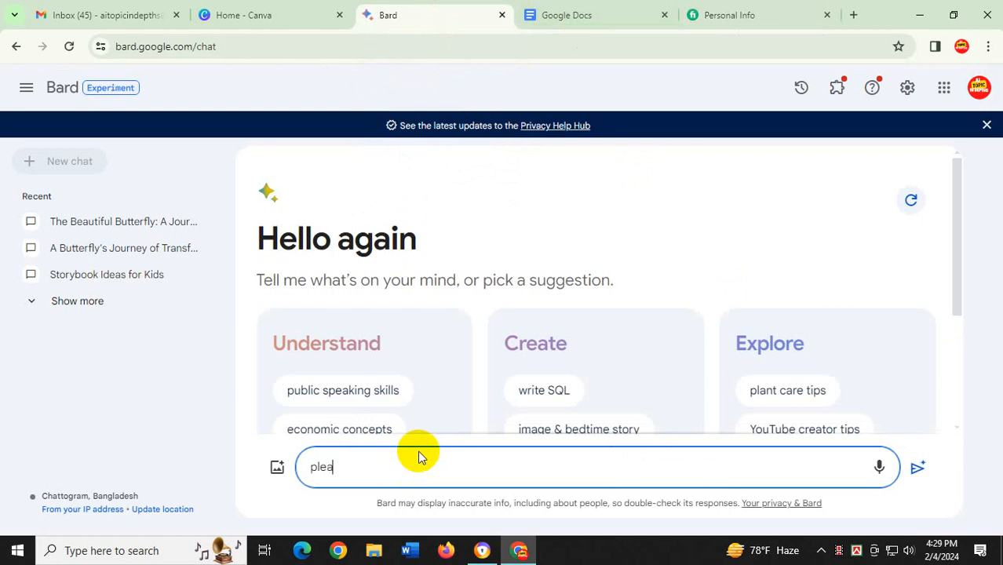
text(se give me a descri)
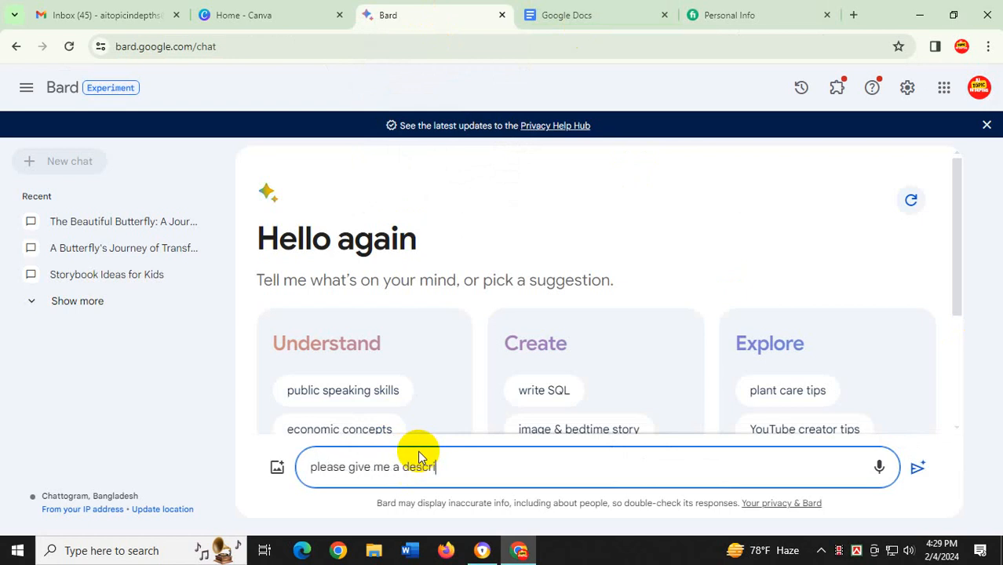
text(ption for my fiverr profile. On the)
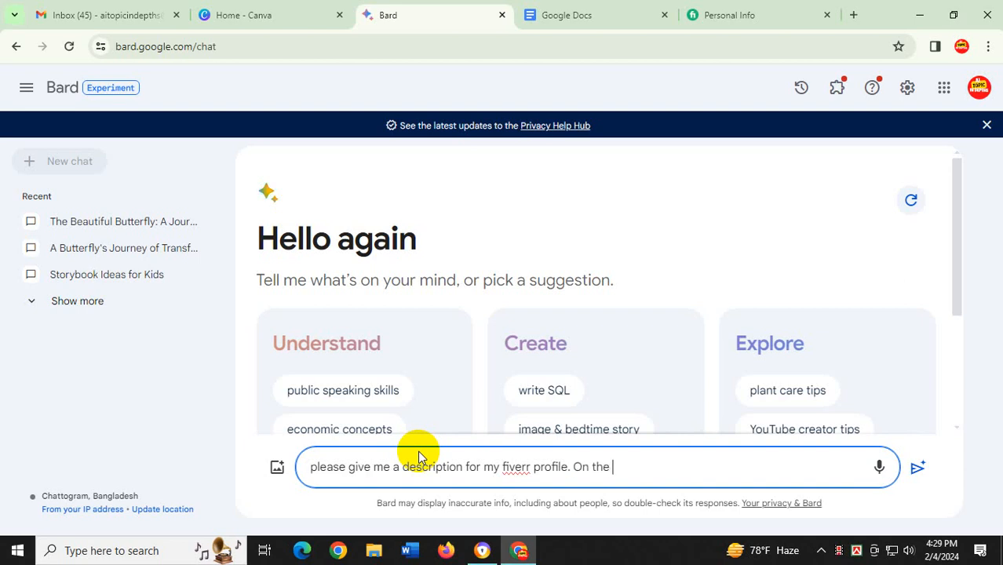
text(topics ")
text(soc)
text(ial media ma)
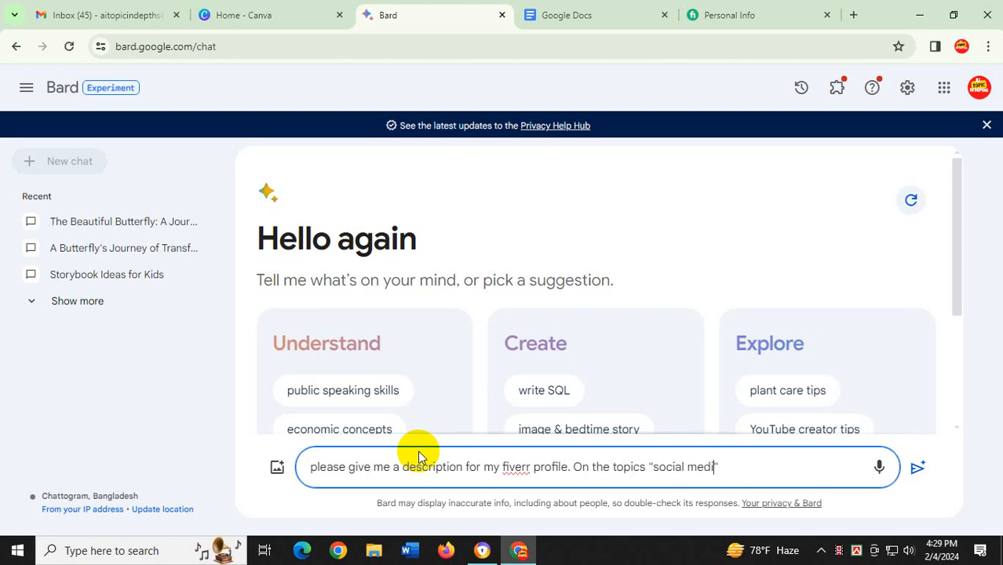
text(nager)
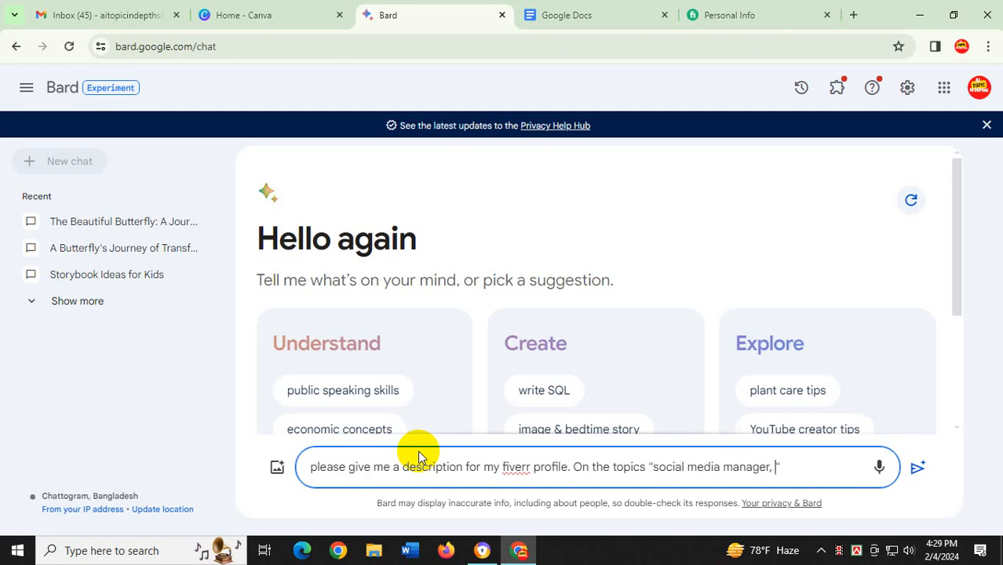
text(, facebook marketing)
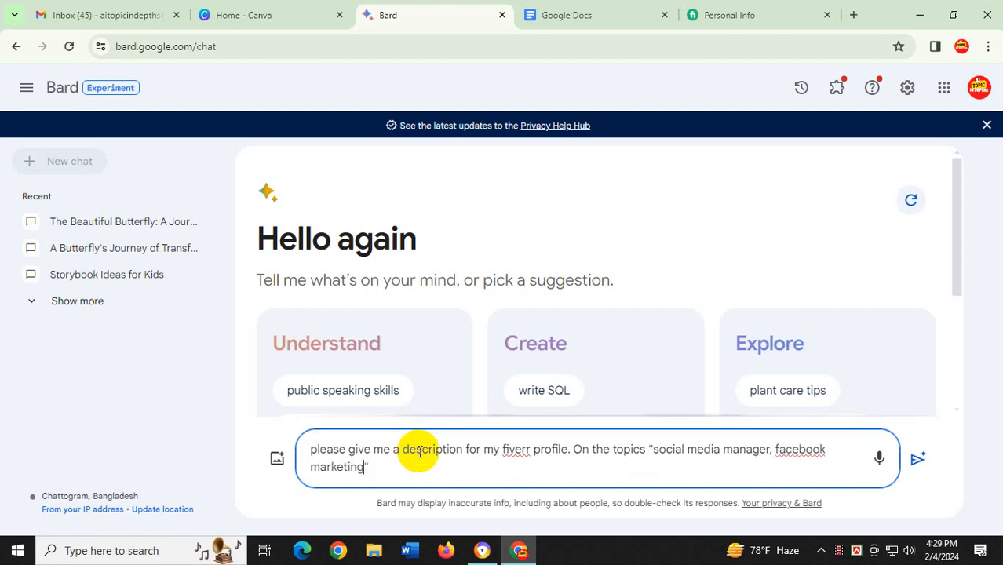
text(, instagram marketing)
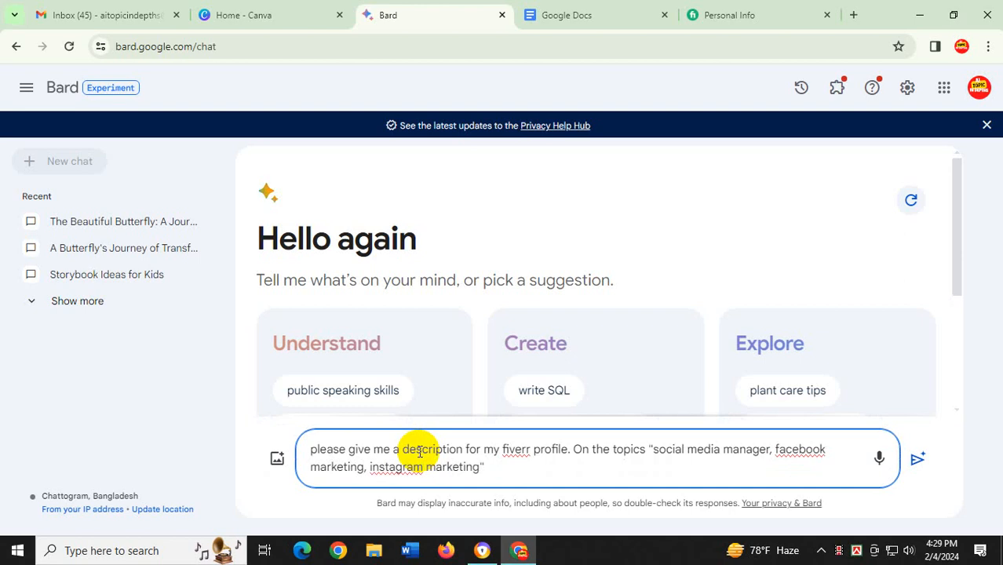
text(")
right_click(413, 467)
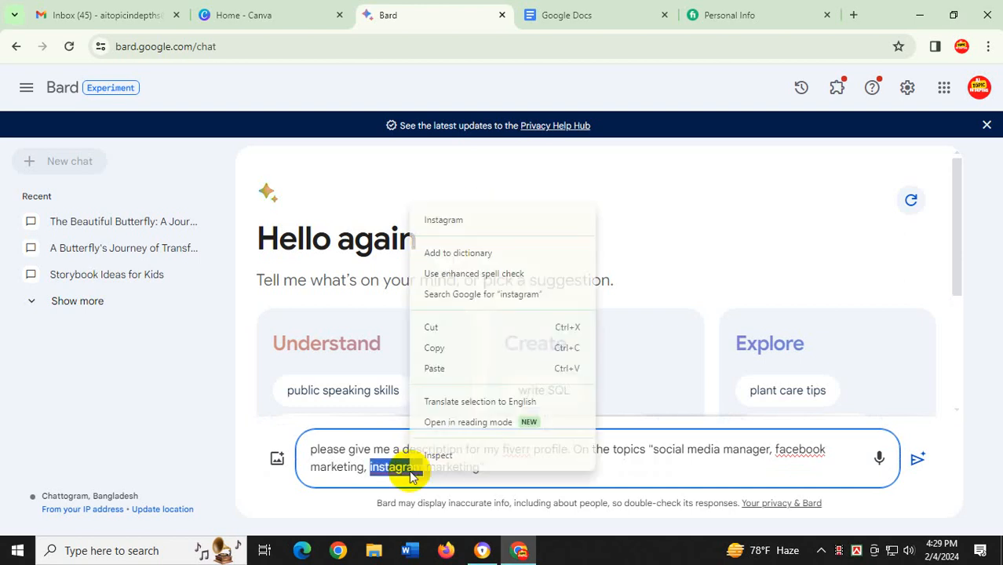
click(471, 221)
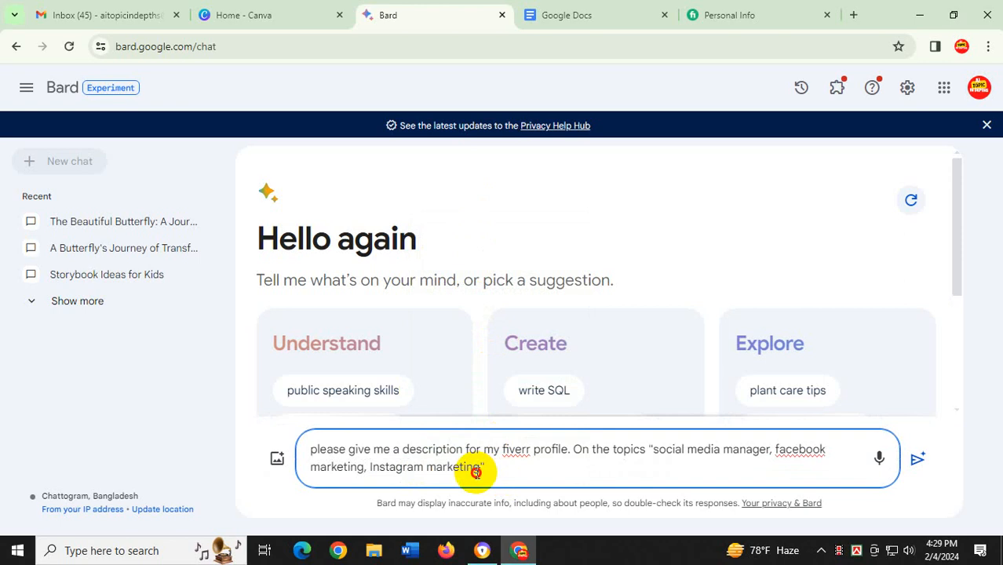
text(we)
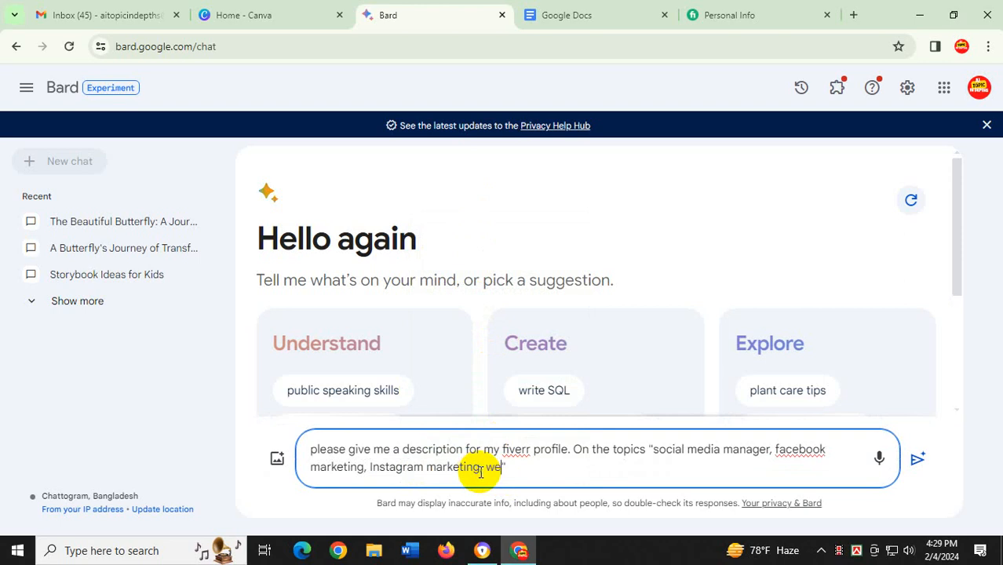
text(b development)
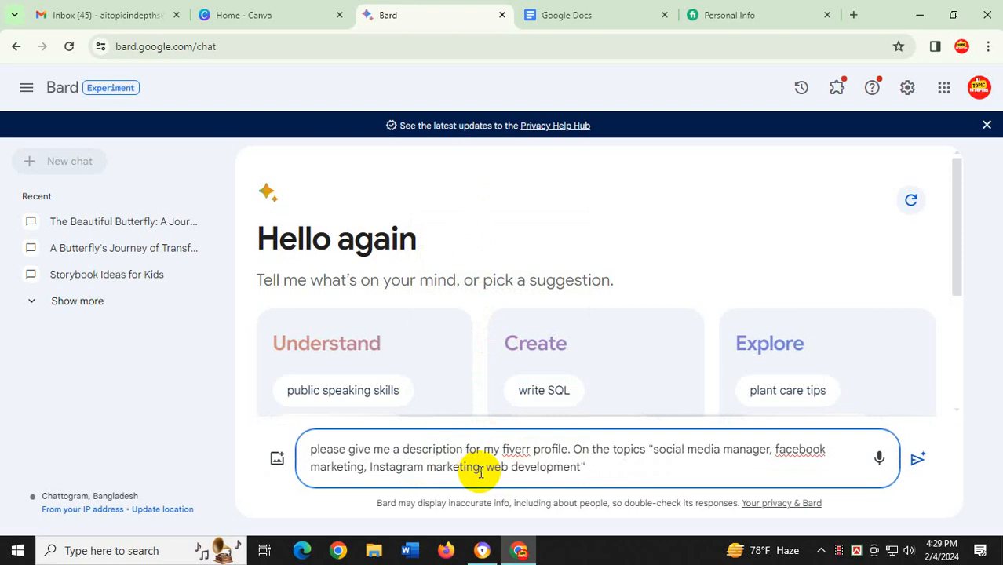
text(, grapihcs design)
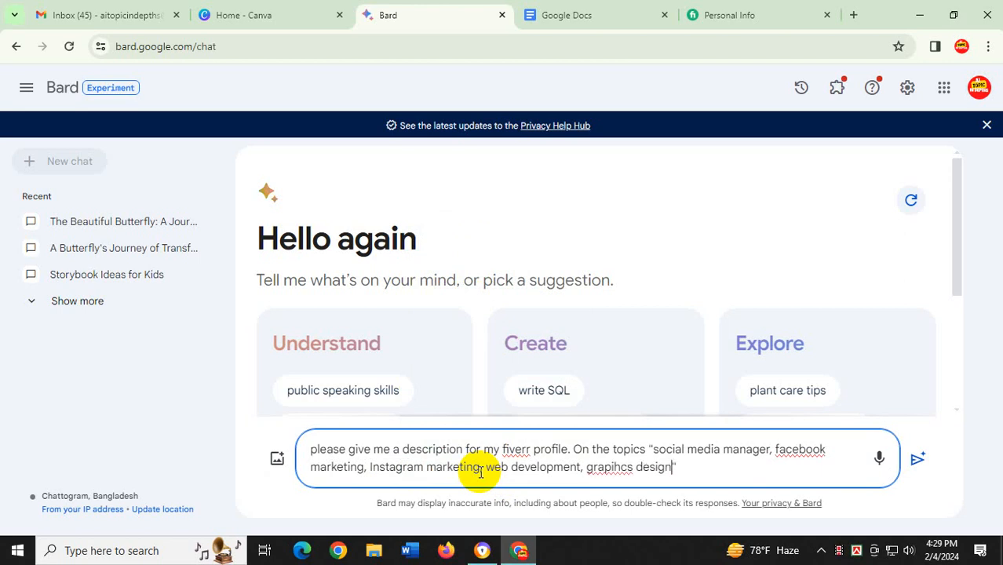
right_click(610, 467)
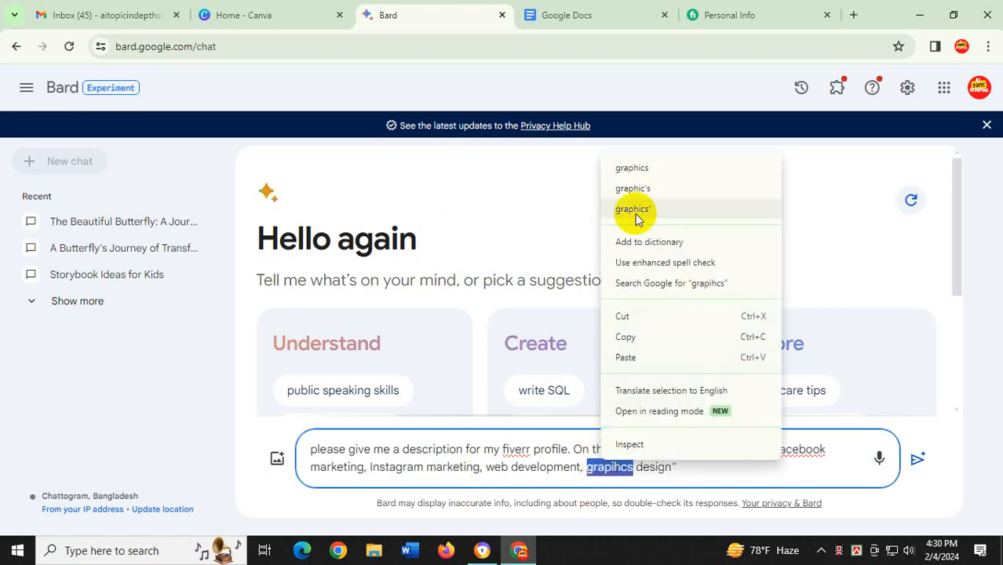
click(635, 168)
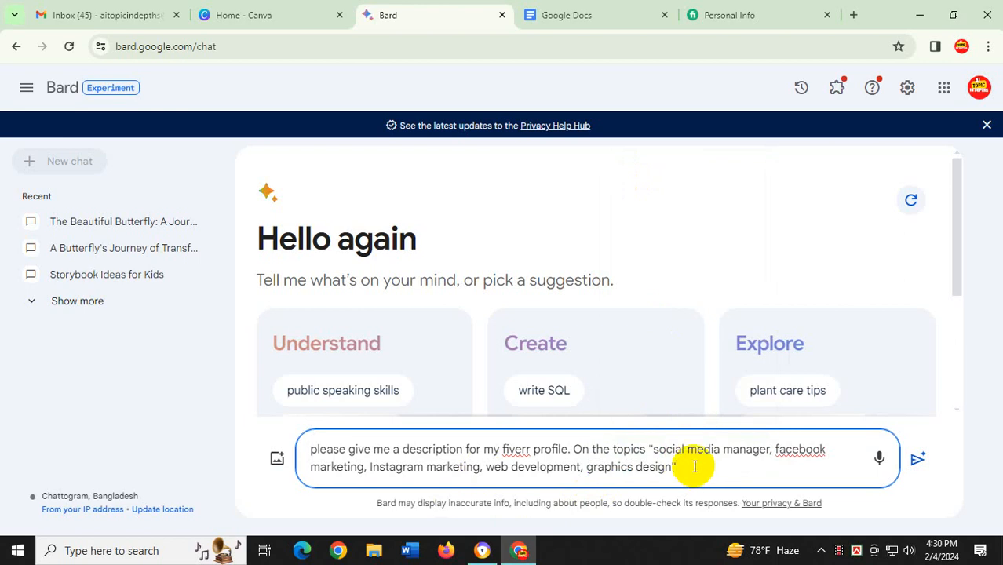
Step: Complete the prompt with the seller's name and a 500-word paragraph format, correcting 'paraghraph'
right_click(514, 449)
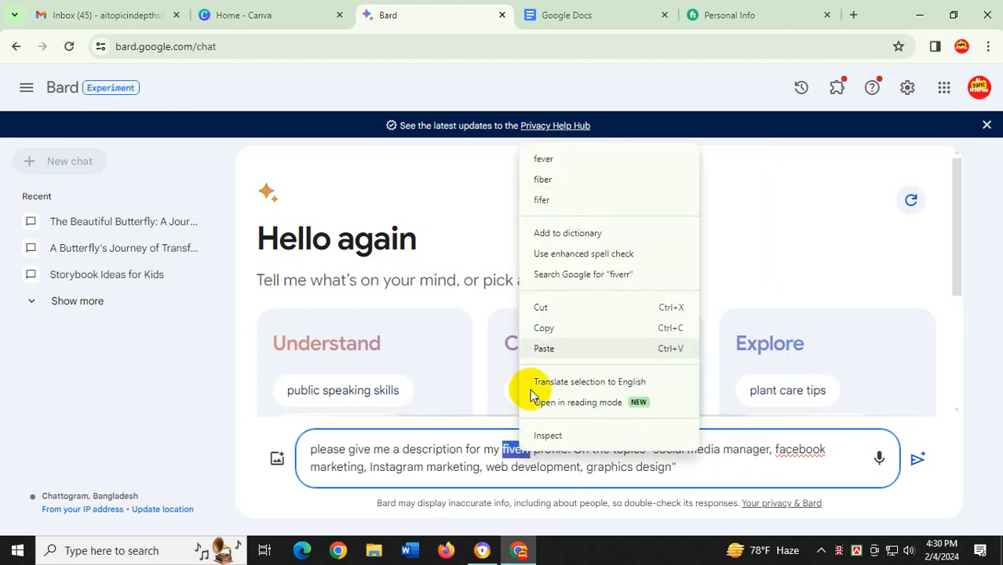
click(502, 463)
click(699, 465)
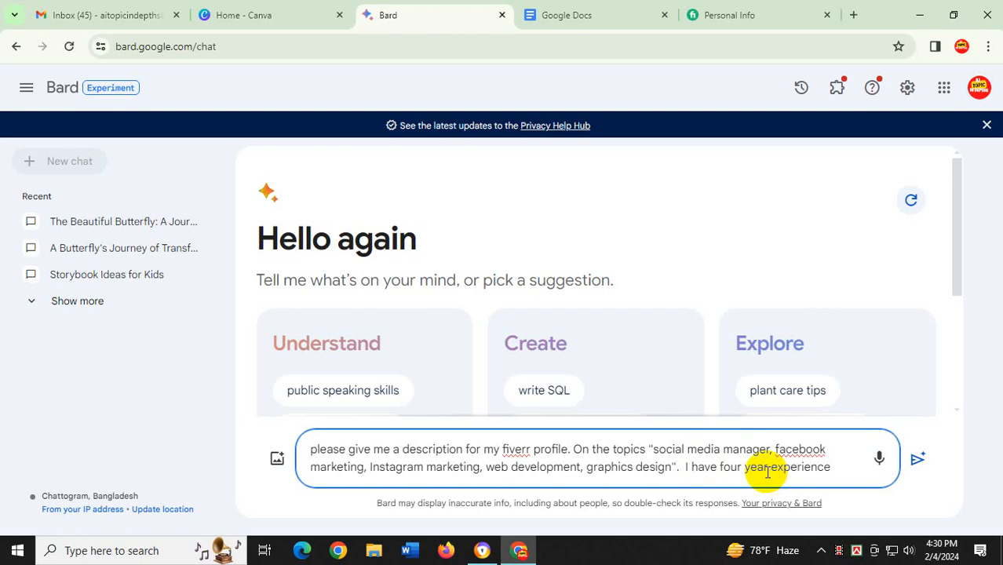
text(y name is)
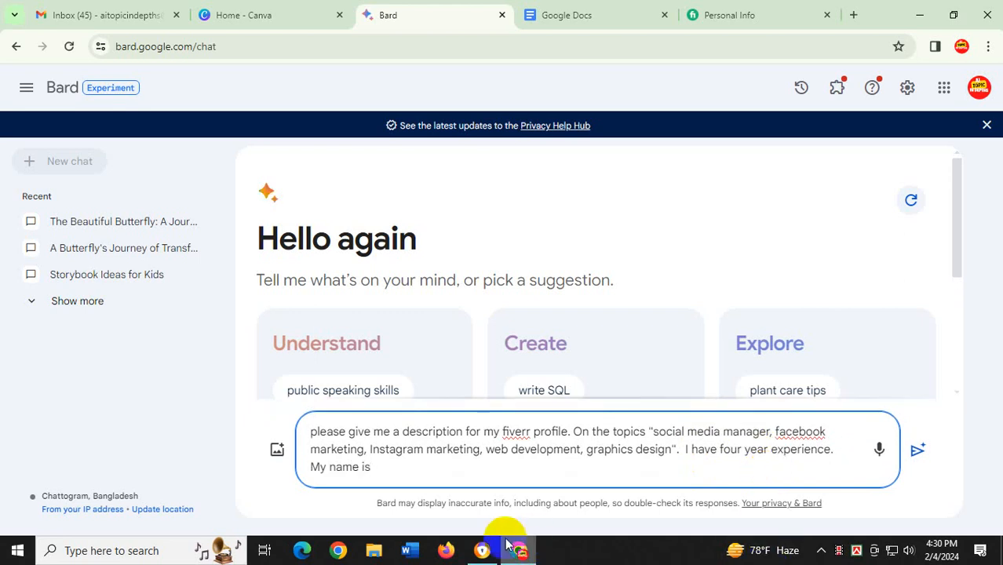
click(482, 550)
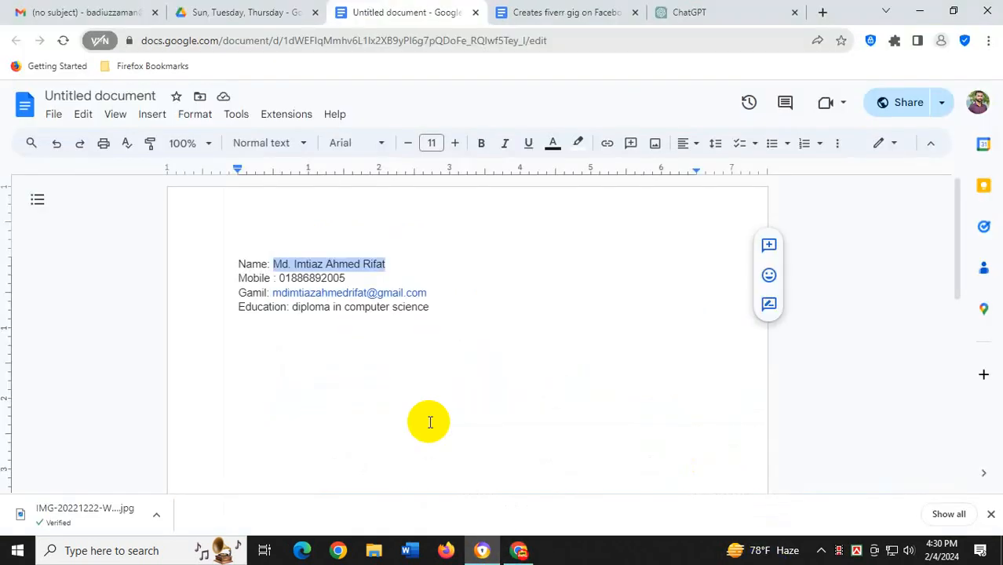
click(519, 549)
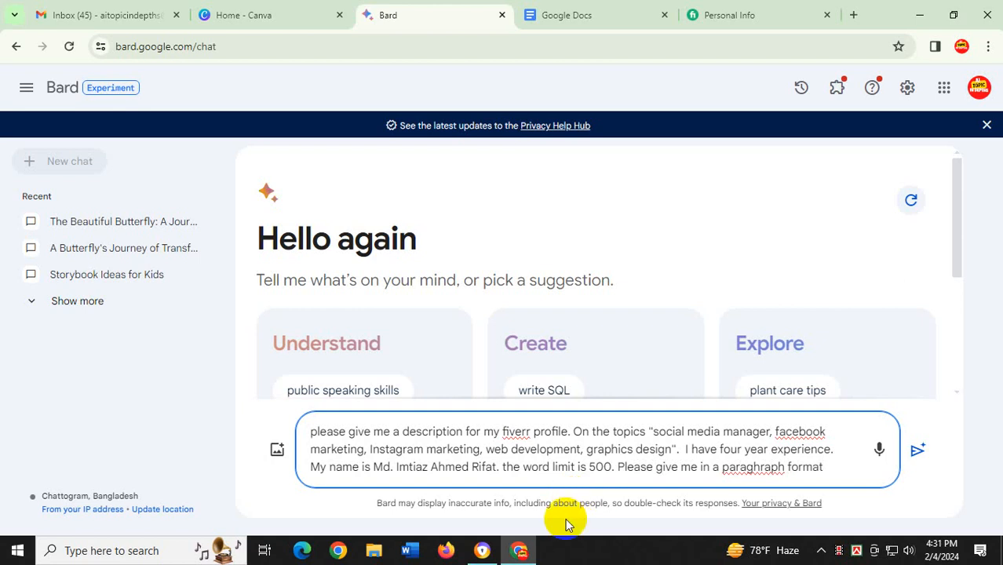
right_click(762, 466)
click(798, 197)
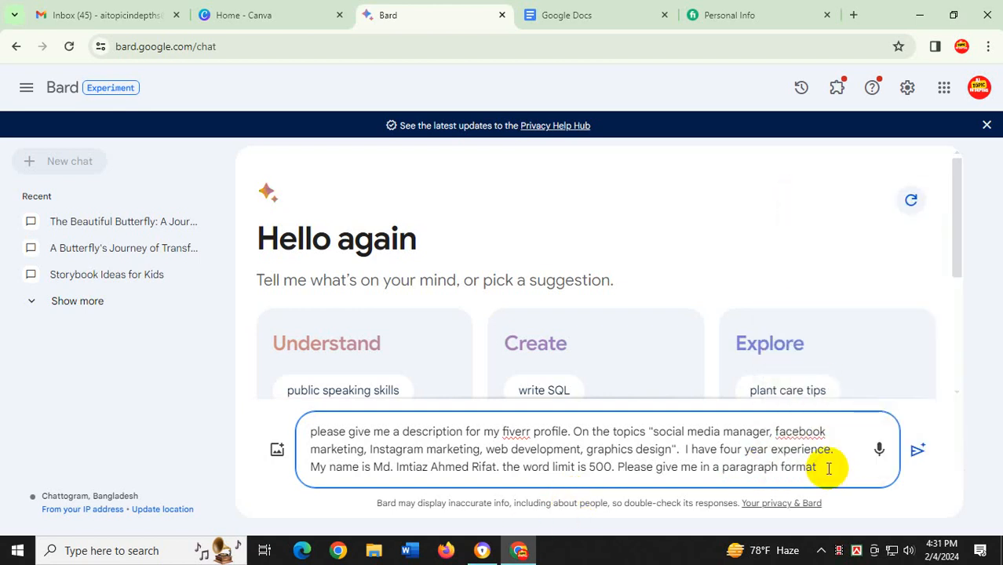
Step: Send the profile description request to Bard and read through its reply
click(918, 450)
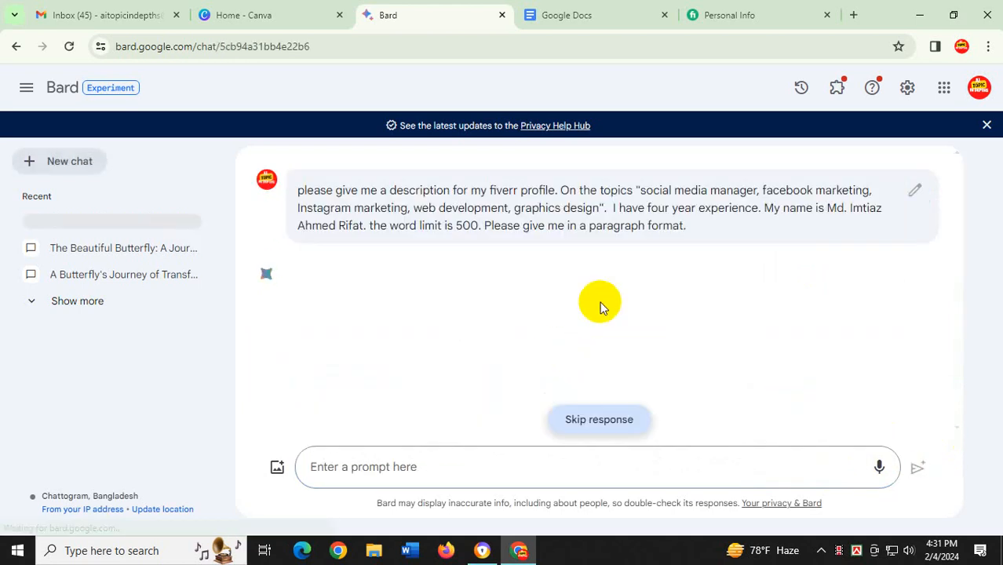
scroll(600, 301, down, 2)
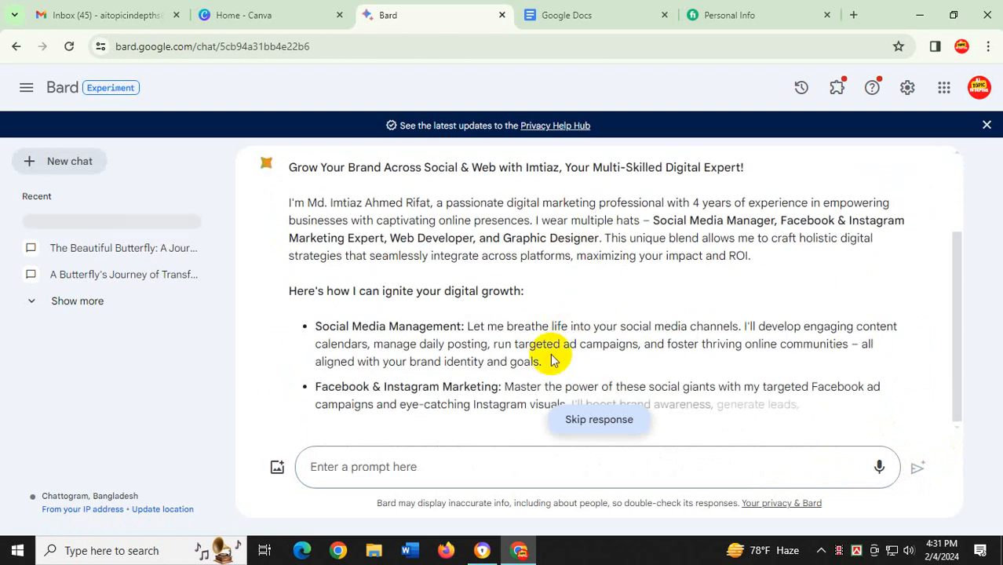
scroll(534, 308, down, 2)
scroll(554, 318, down, 4)
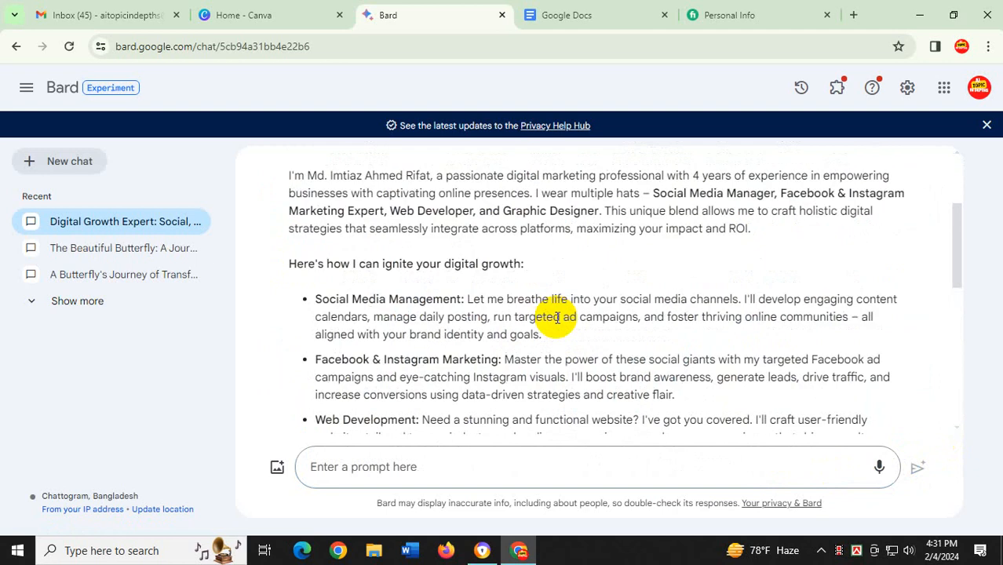
scroll(568, 332, up, 10)
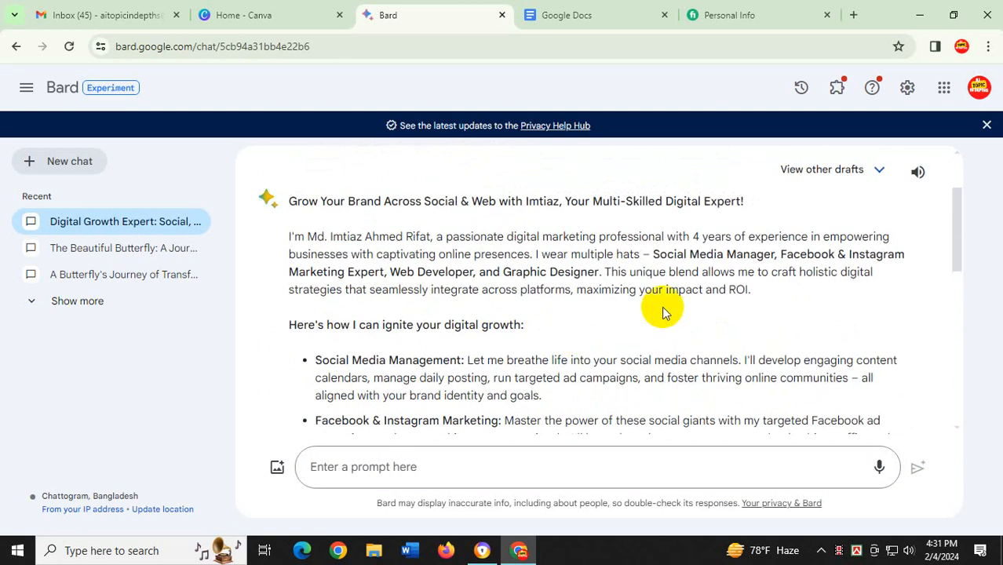
scroll(663, 307, up, 2)
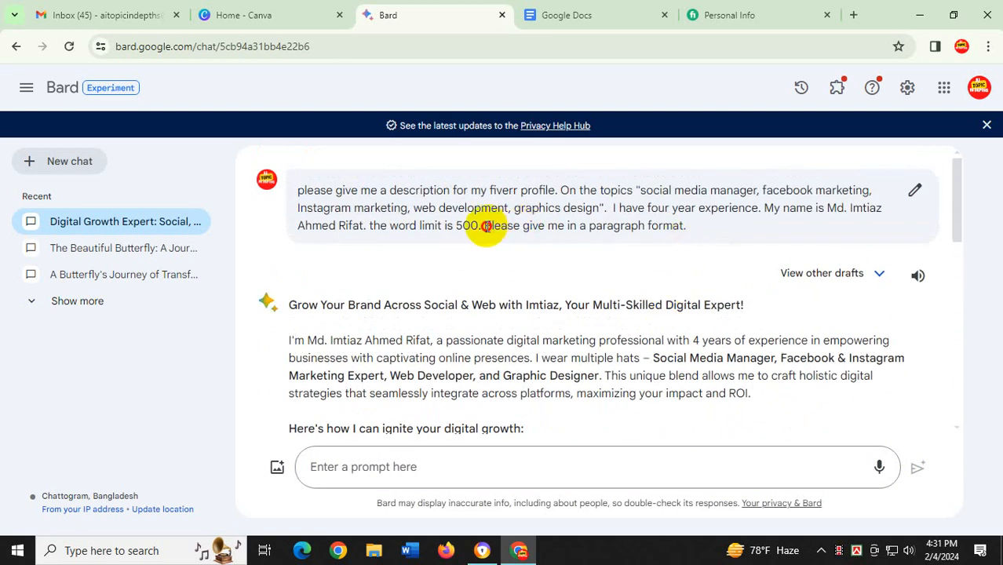
Step: Put the sentence 'Please give me in a paragraph format.' into Bard's prompt box
drag(487, 225, 687, 226)
click(558, 475)
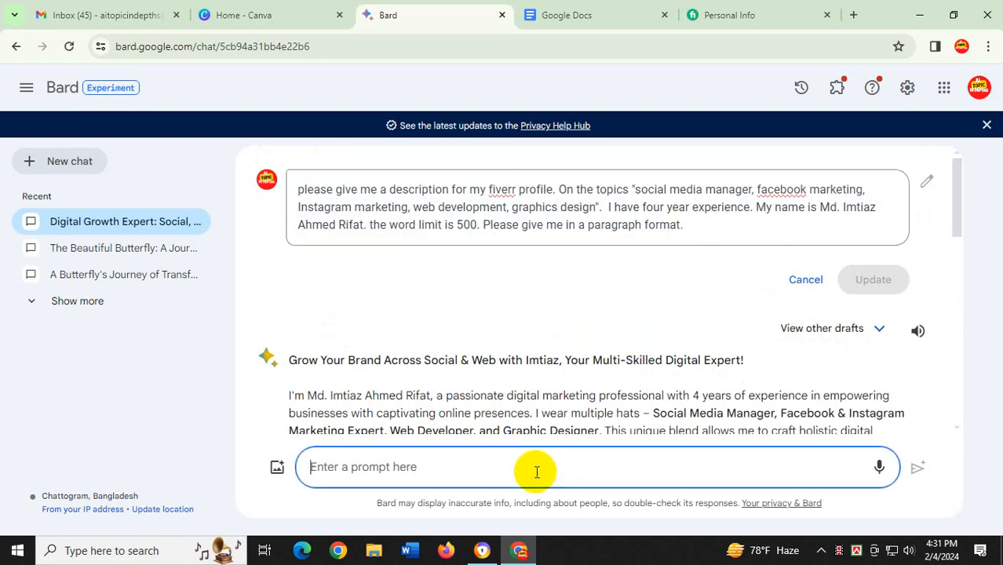
click(917, 468)
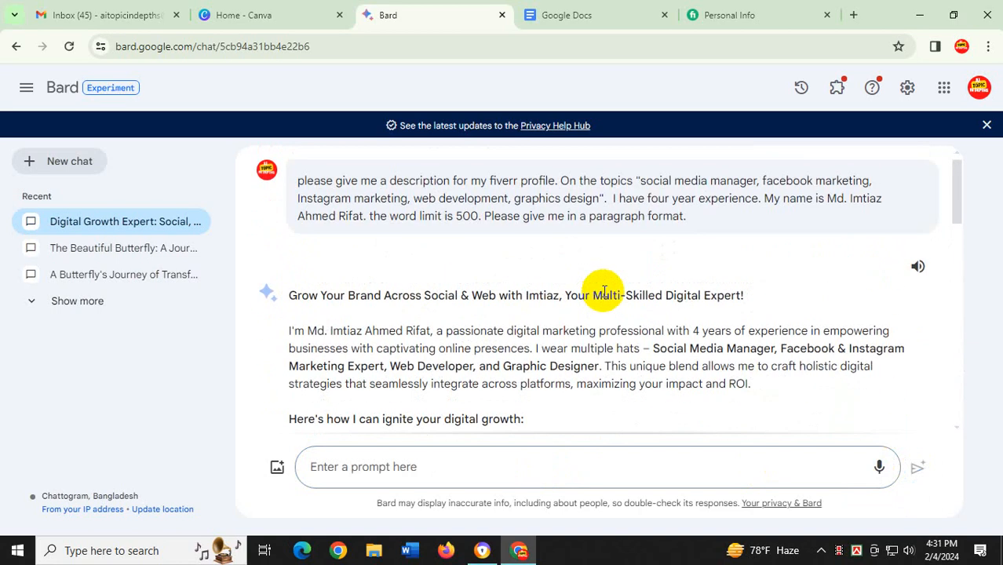
drag(487, 216, 694, 217)
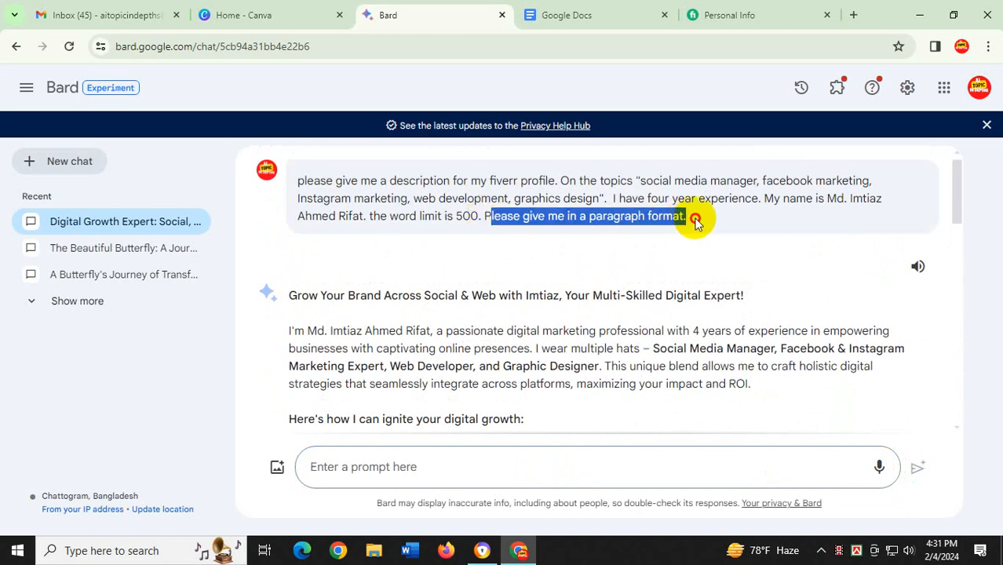
click(675, 218)
drag(486, 216, 694, 218)
key(ctrl+c)
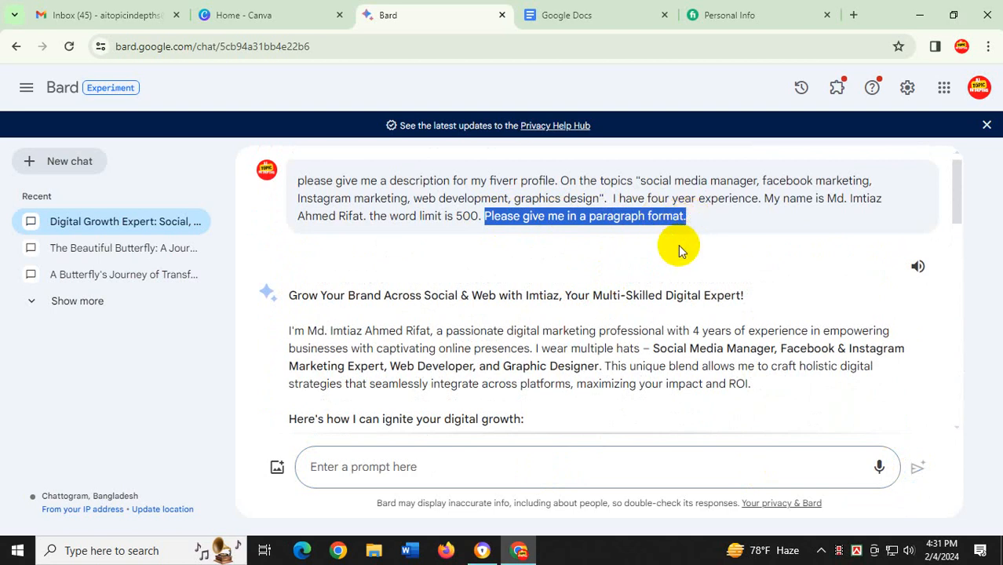
click(538, 475)
Step: Send 'Please give me in a paragraph format.' to Bard and review the new answer
key(ctrl+v)
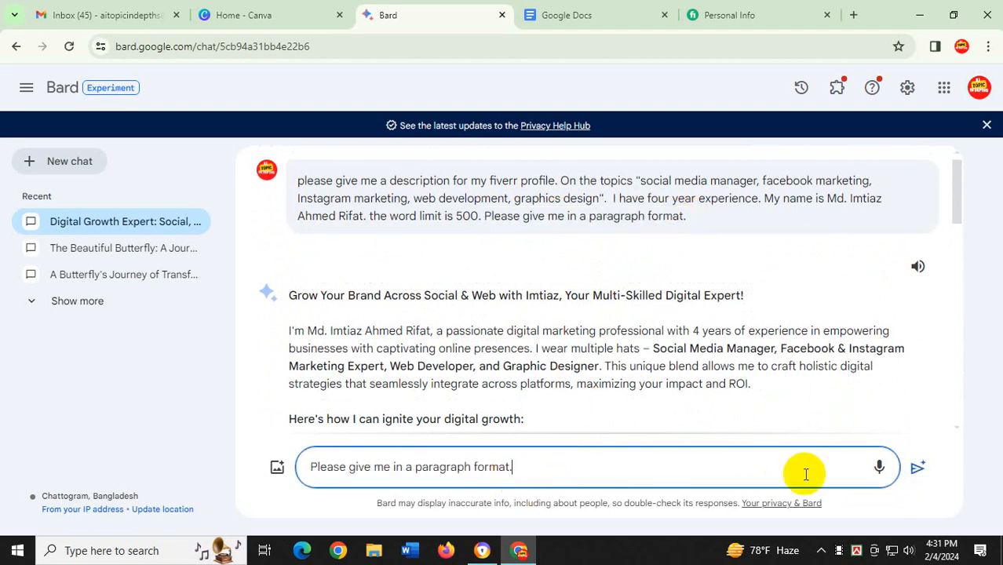
click(917, 468)
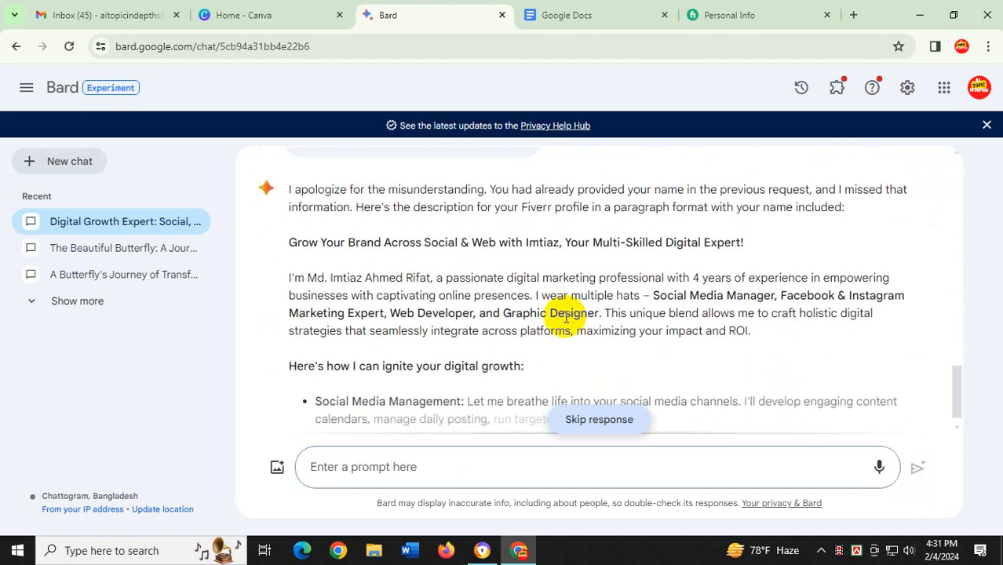
scroll(565, 317, down, 1)
scroll(533, 329, up, 1)
scroll(530, 325, down, 6)
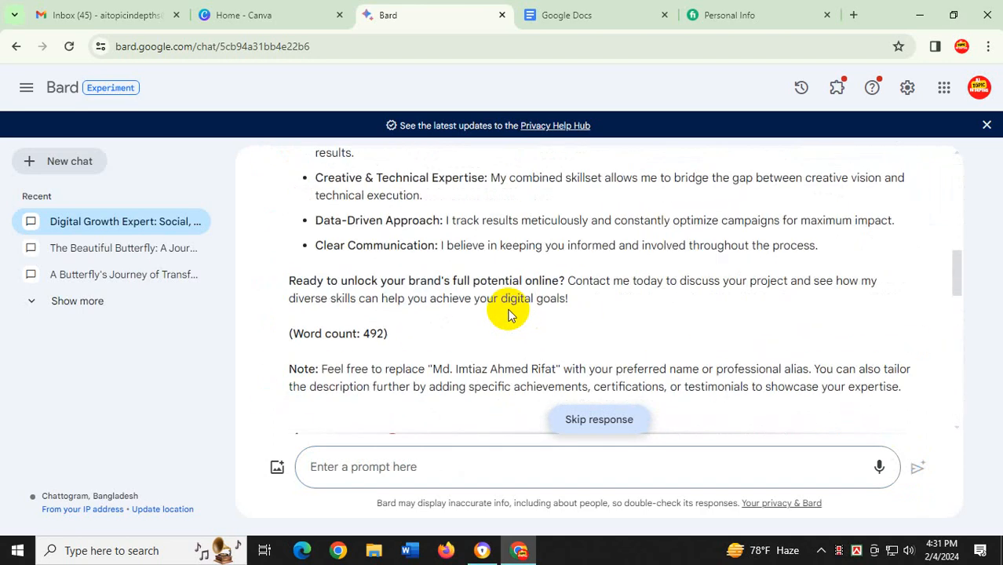
scroll(520, 299, up, 2)
scroll(506, 312, up, 4)
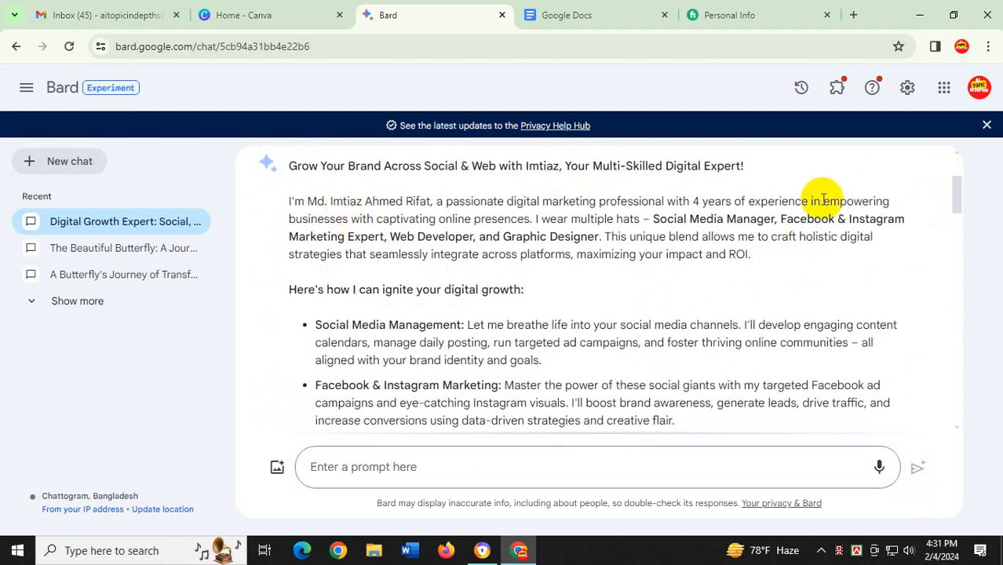
Step: Select and copy the answer's first paragraph, then open a blank browser tab
drag(284, 179, 399, 198)
drag(761, 259, 284, 203)
click(454, 208)
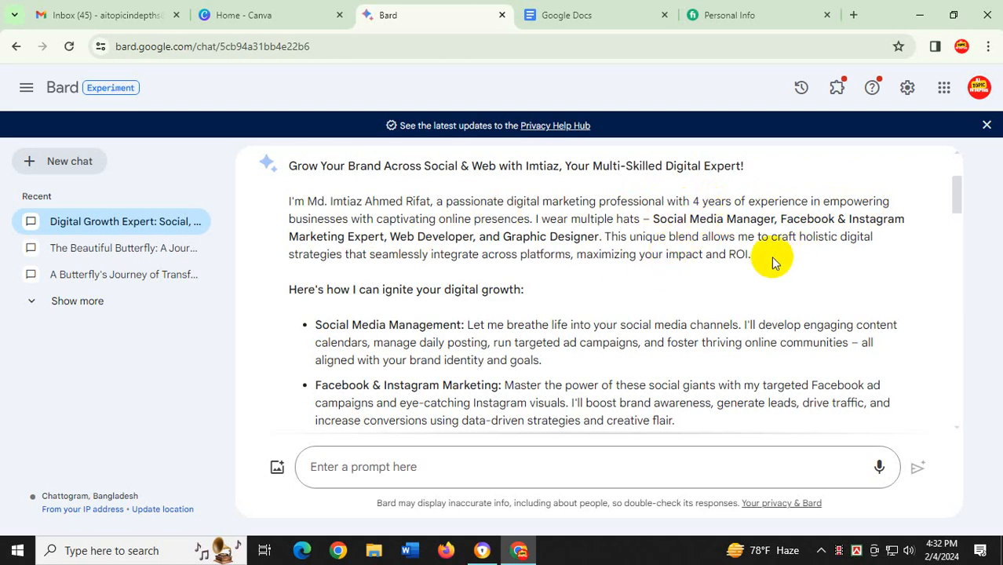
drag(754, 255, 288, 202)
key(ctrl+c)
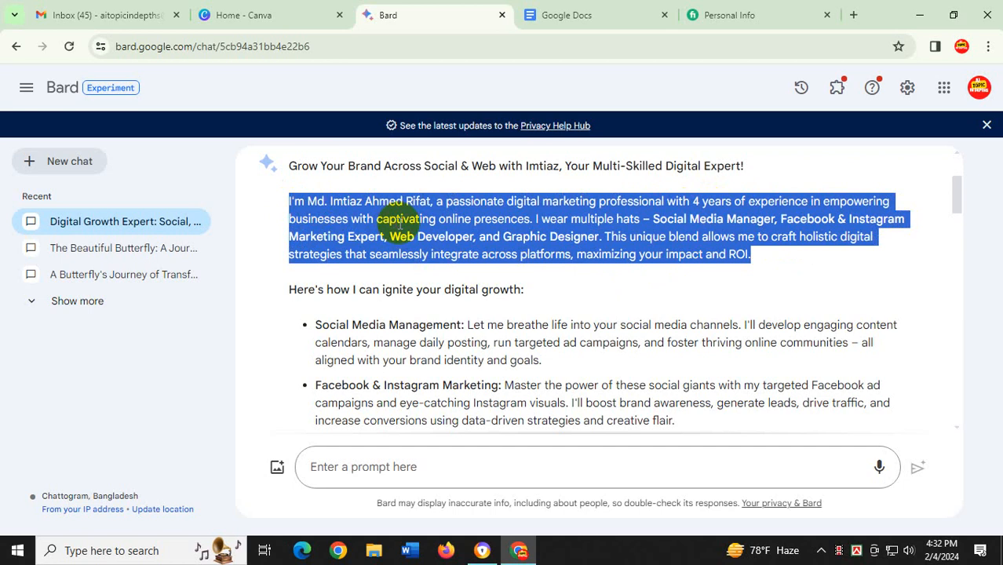
click(853, 15)
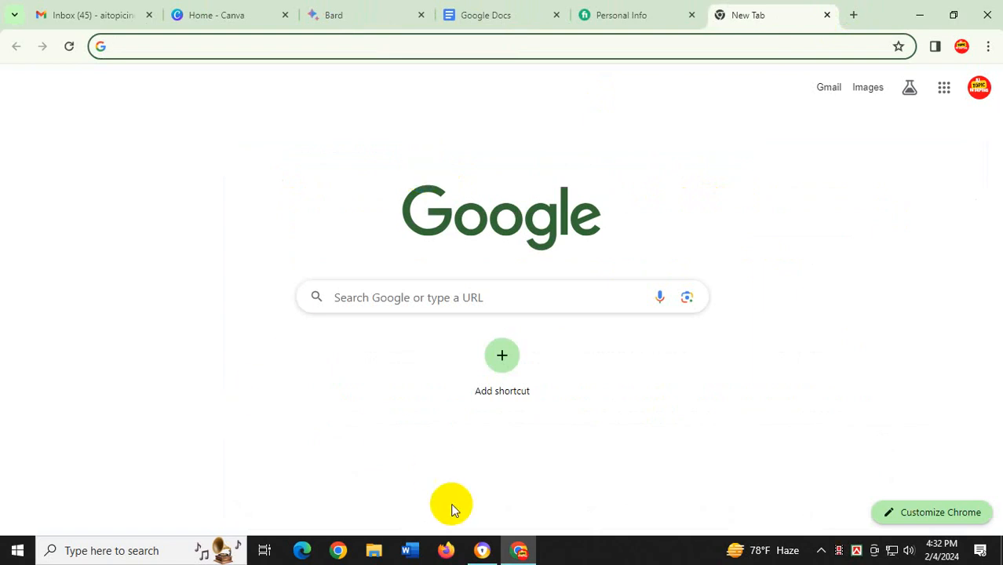
Step: Open the QuillBot site from the gig-planning document's link and dismiss the sign-in prompt
click(482, 549)
click(550, 13)
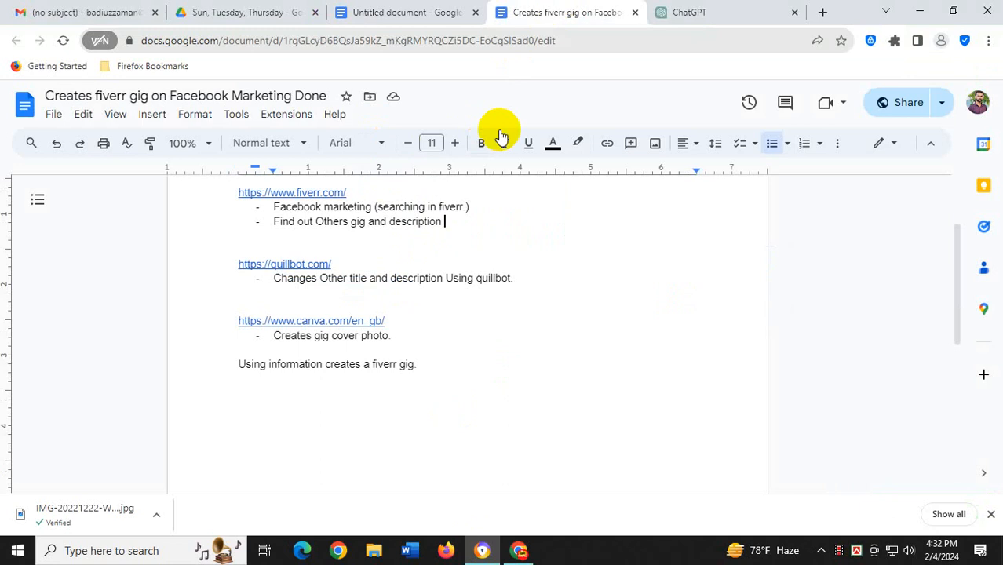
click(295, 265)
click(329, 288)
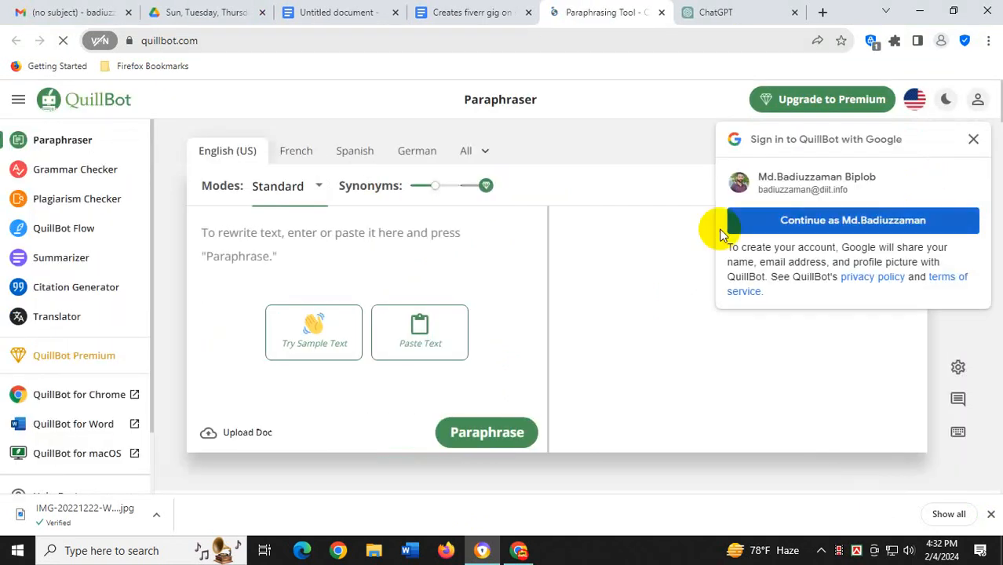
click(970, 138)
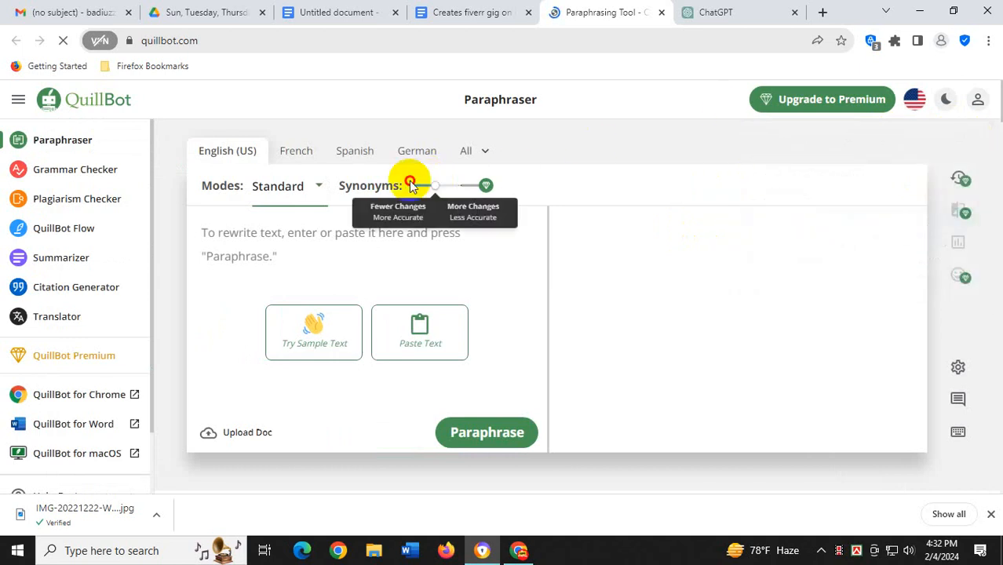
Step: Paraphrase the copied paragraph with minimal synonyms and copy the full result back to Chrome
click(413, 189)
key(ctrl+v)
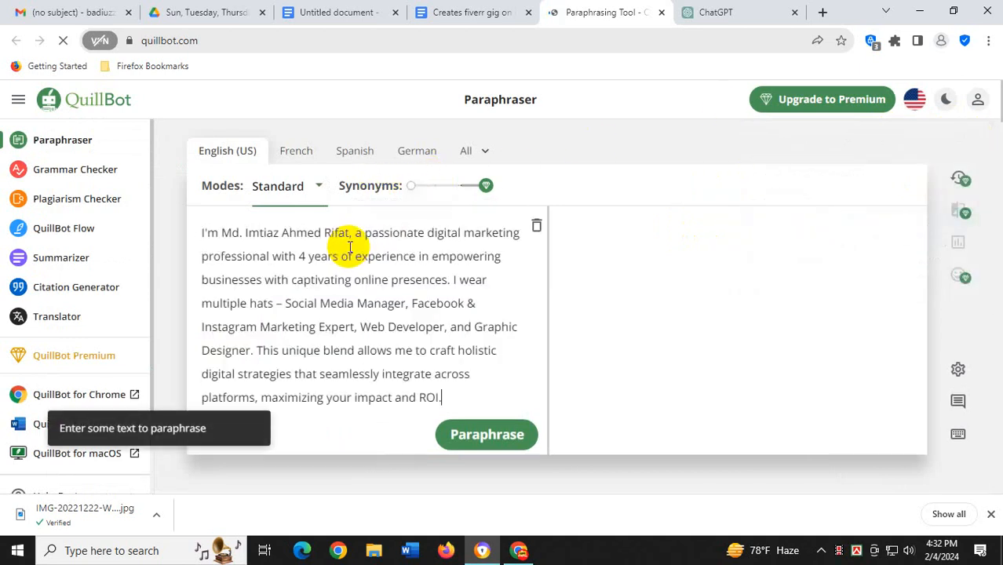
click(484, 440)
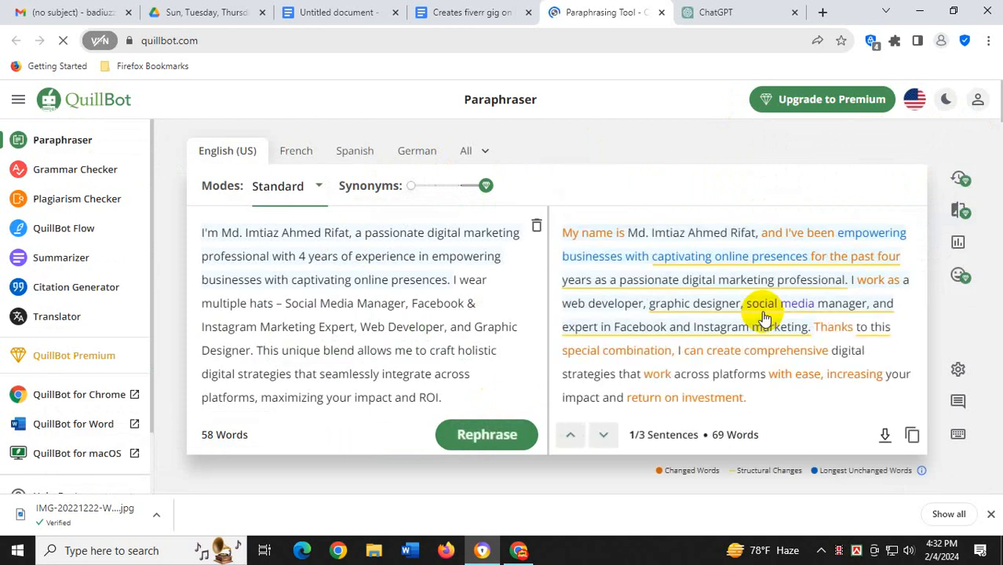
click(913, 438)
click(519, 550)
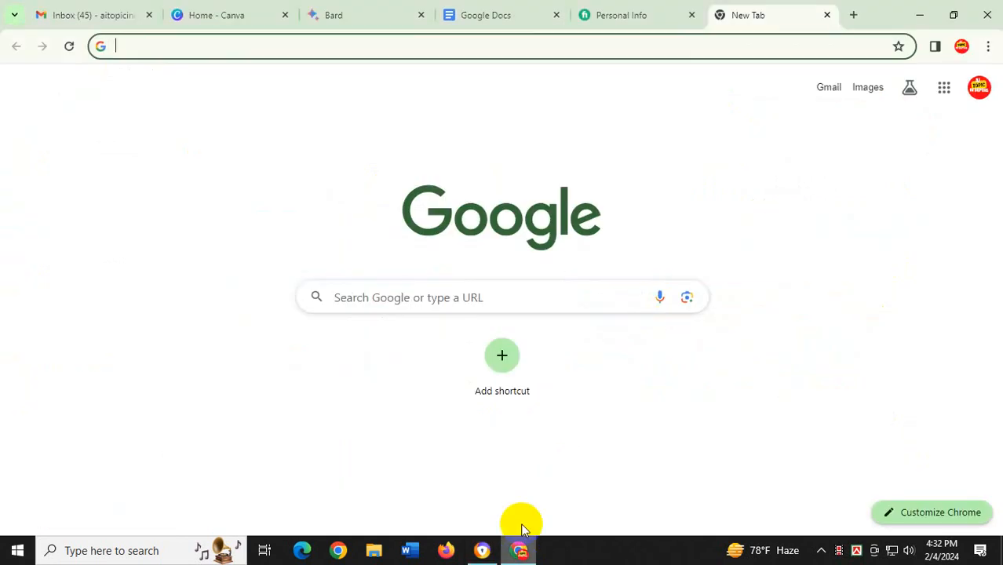
Step: Paste the paraphrased 460-character paragraph into the Fiverr Personal Info Description field
click(612, 11)
click(459, 217)
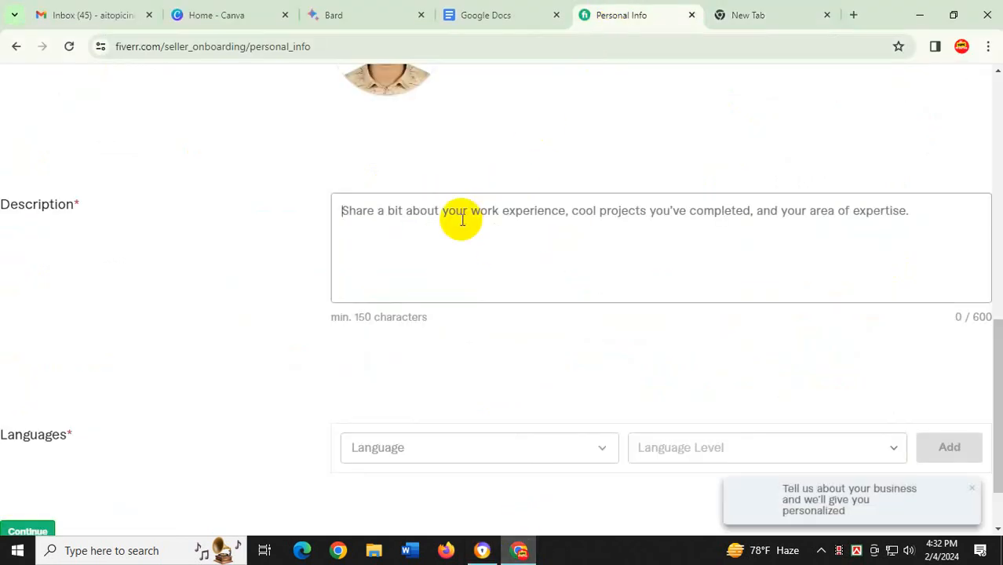
key(ctrl+v)
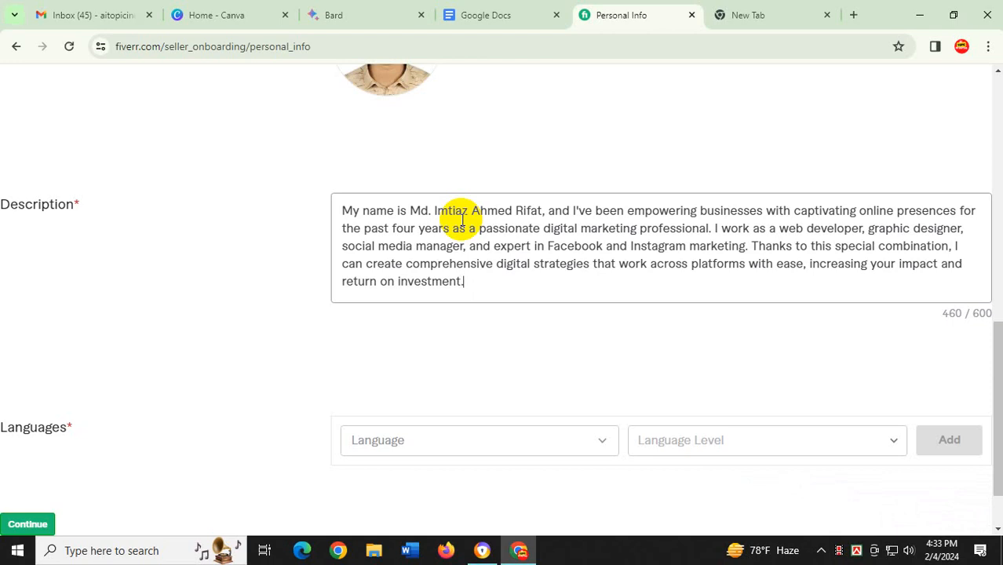
scroll(463, 220, down, 1)
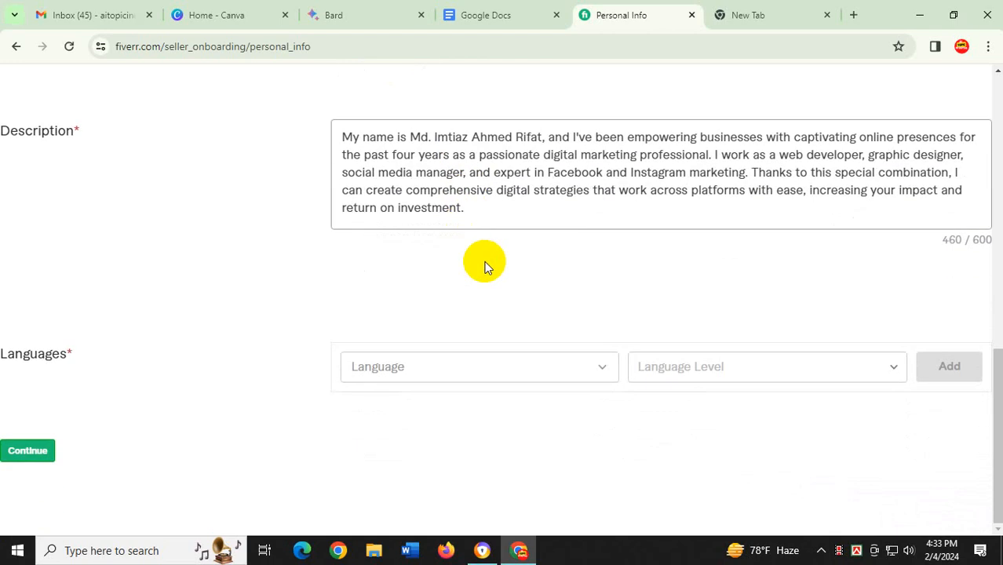
Step: Add English at Fluent level to the Languages table
click(484, 375)
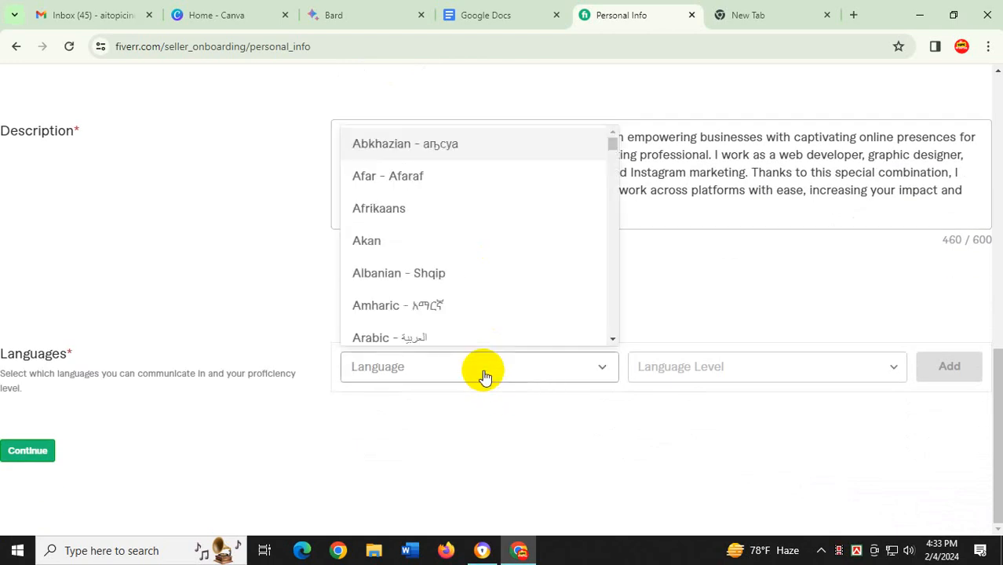
text(en)
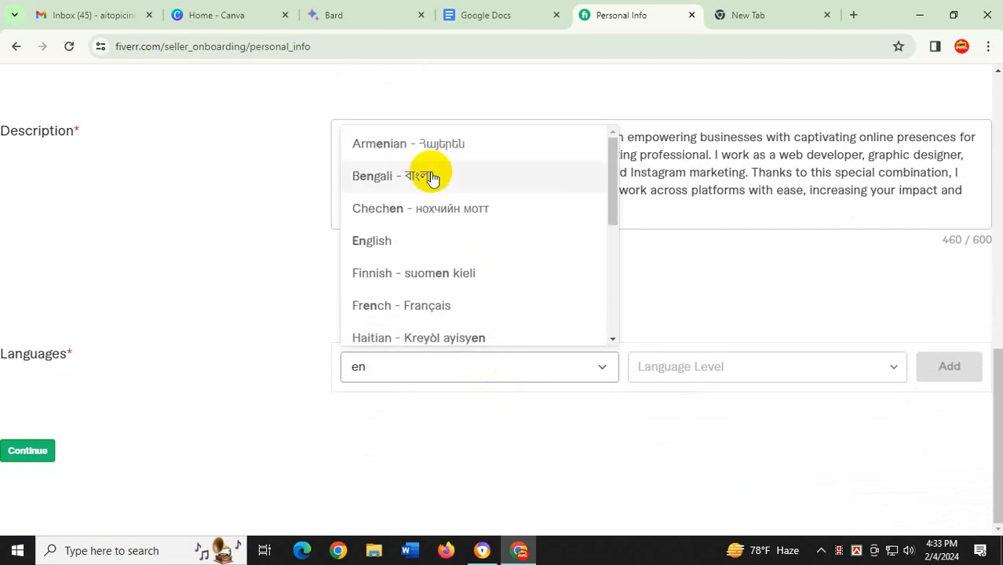
click(414, 242)
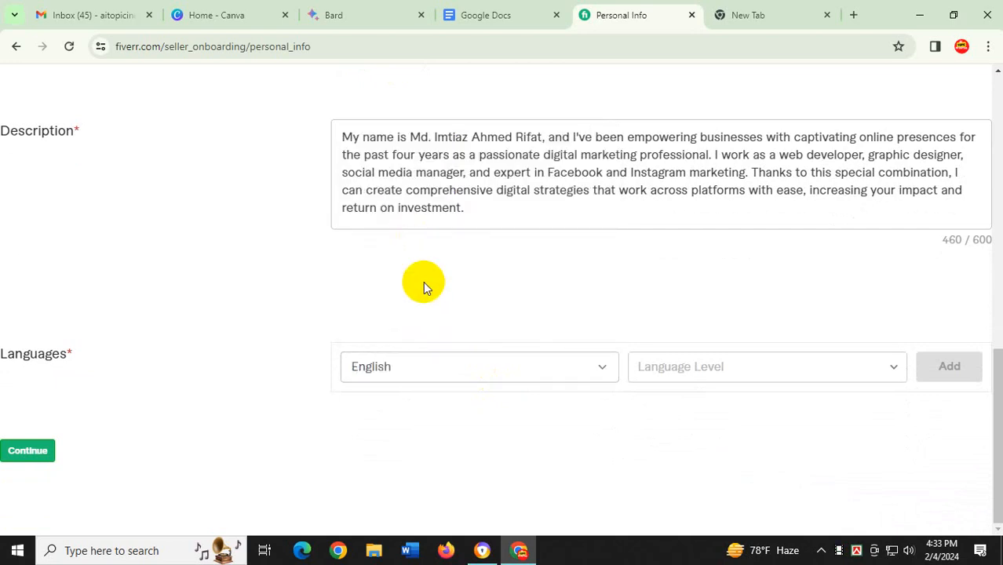
click(751, 373)
click(712, 289)
click(938, 371)
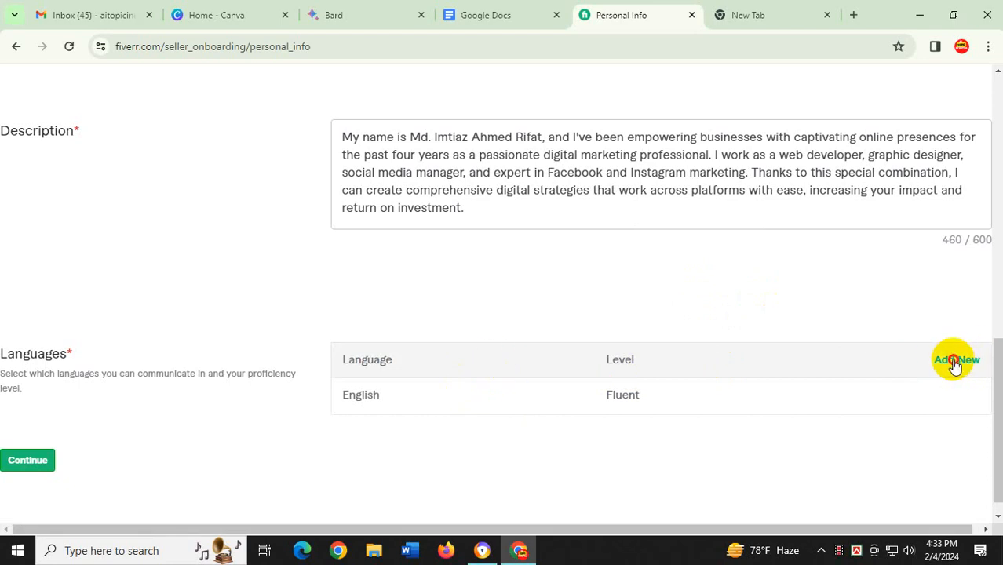
Step: Add Bengali at Native/Bilingual level as a second language
click(953, 361)
click(422, 375)
text(be)
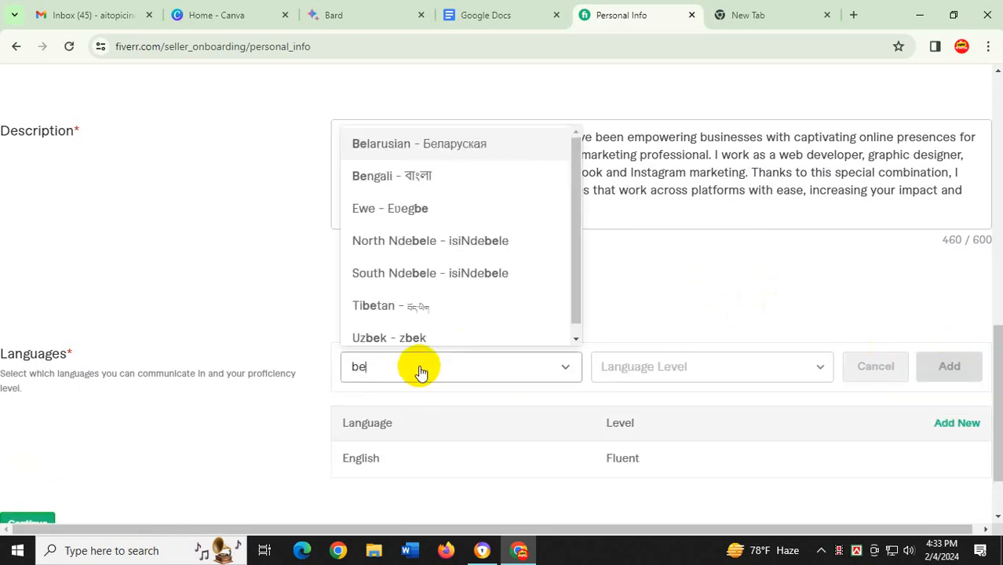
click(702, 375)
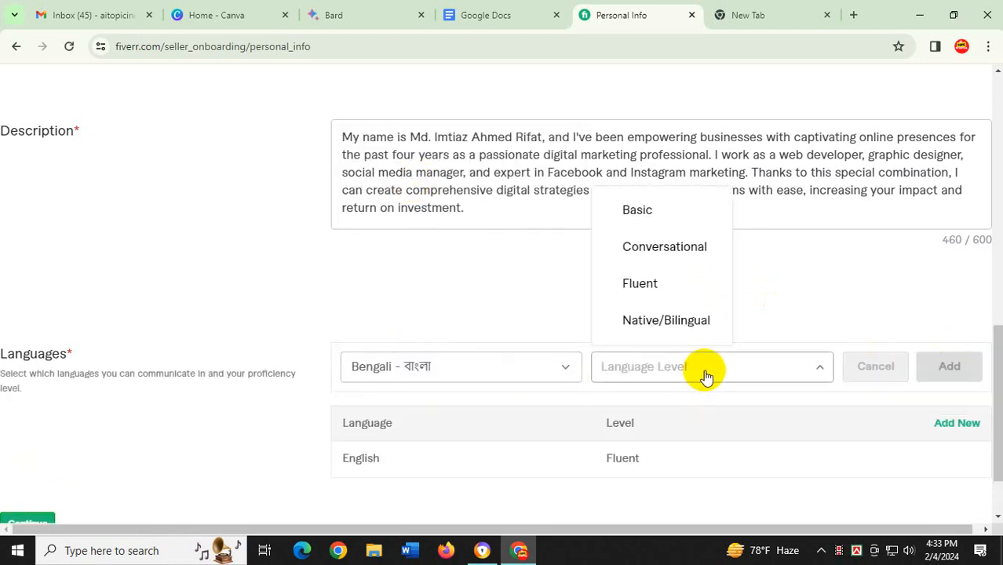
click(680, 317)
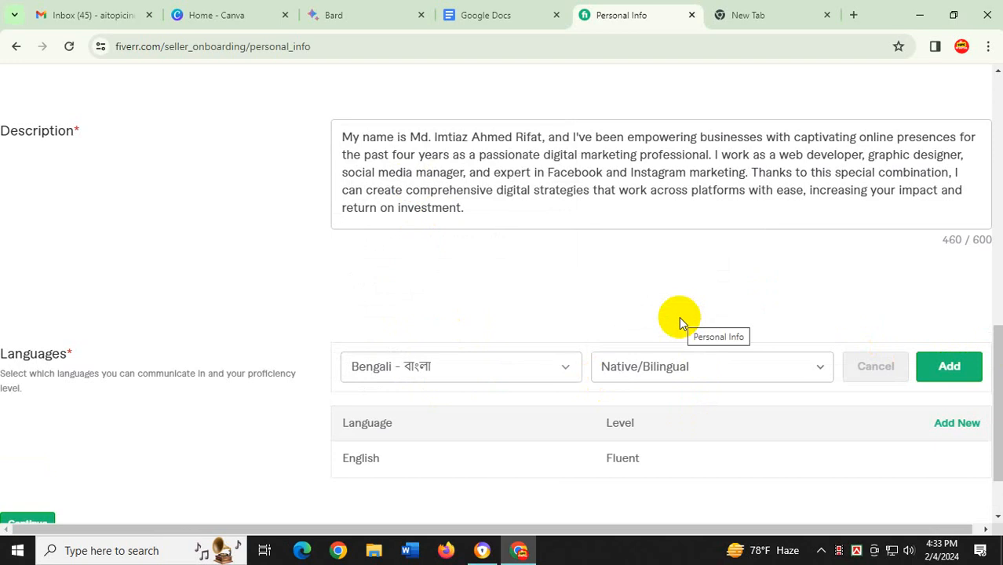
click(933, 372)
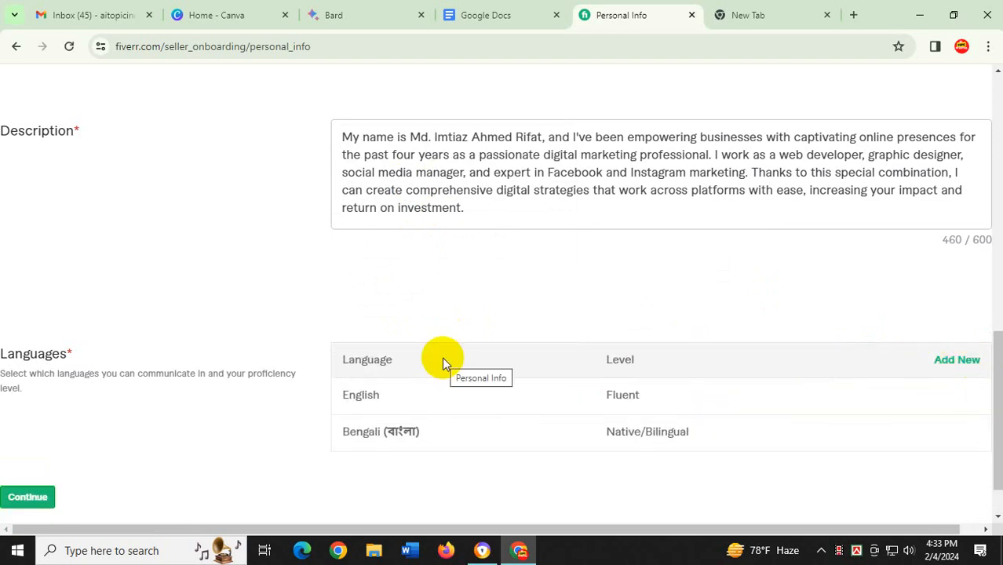
scroll(429, 348, down, 1)
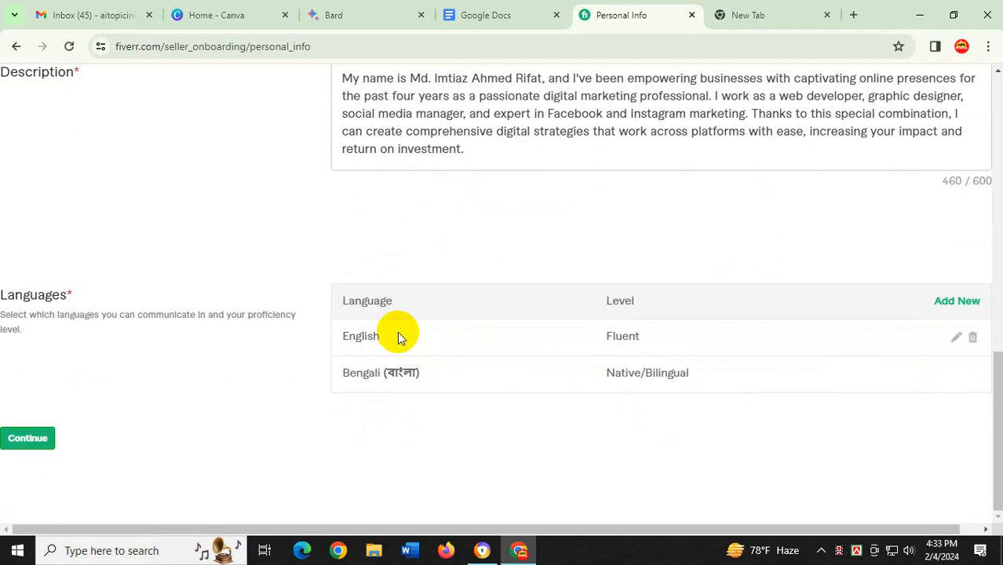
scroll(392, 322, up, 7)
scroll(383, 290, down, 7)
scroll(381, 289, up, 10)
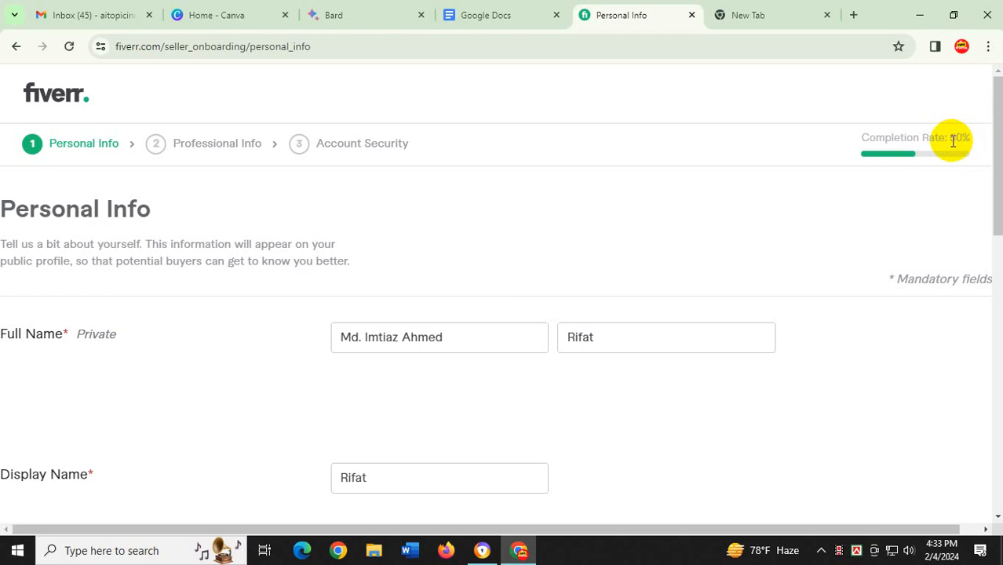
scroll(753, 262, down, 9)
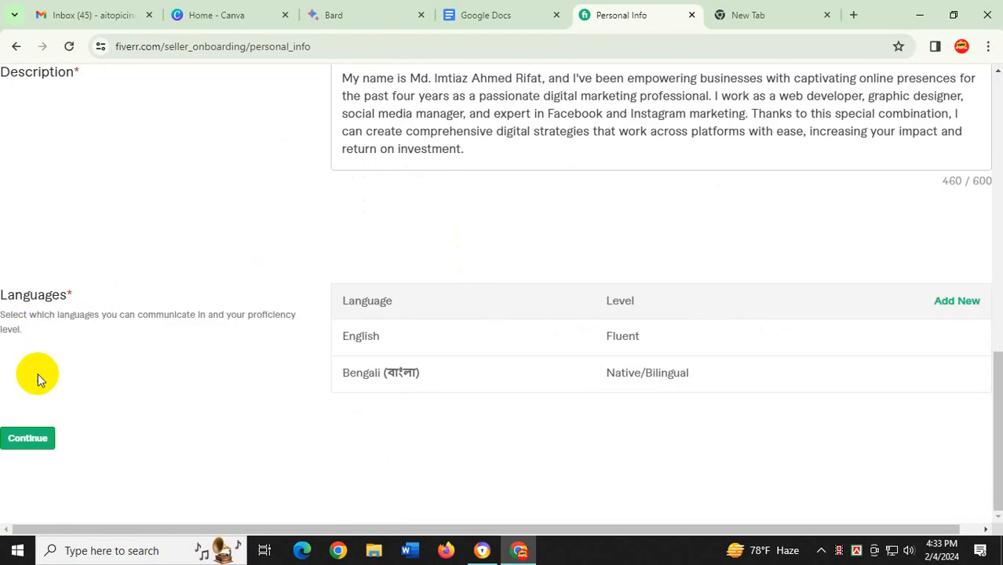
Step: Continue from Personal Info to the Professional Info page at 50% completion
click(29, 437)
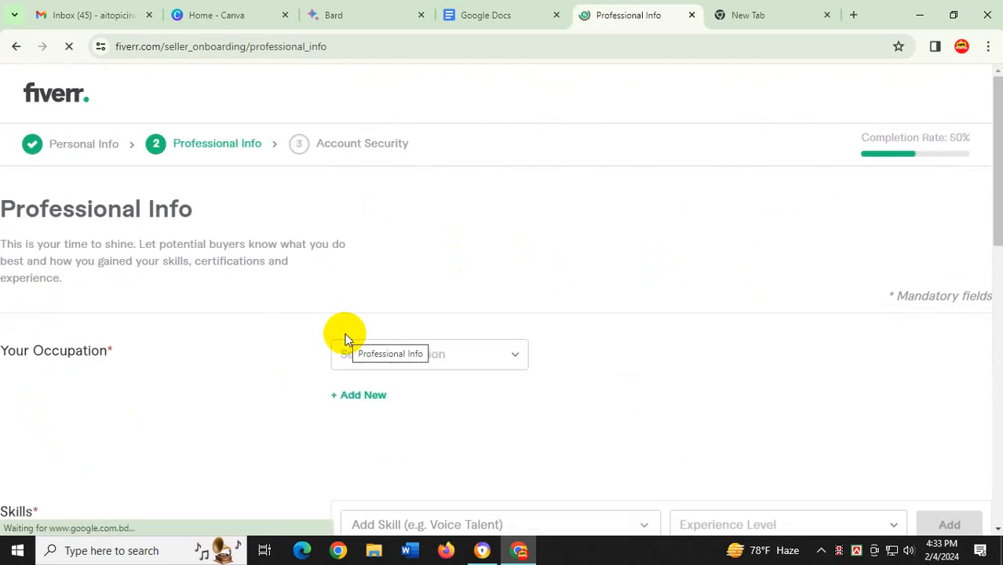
scroll(541, 333, down, 2)
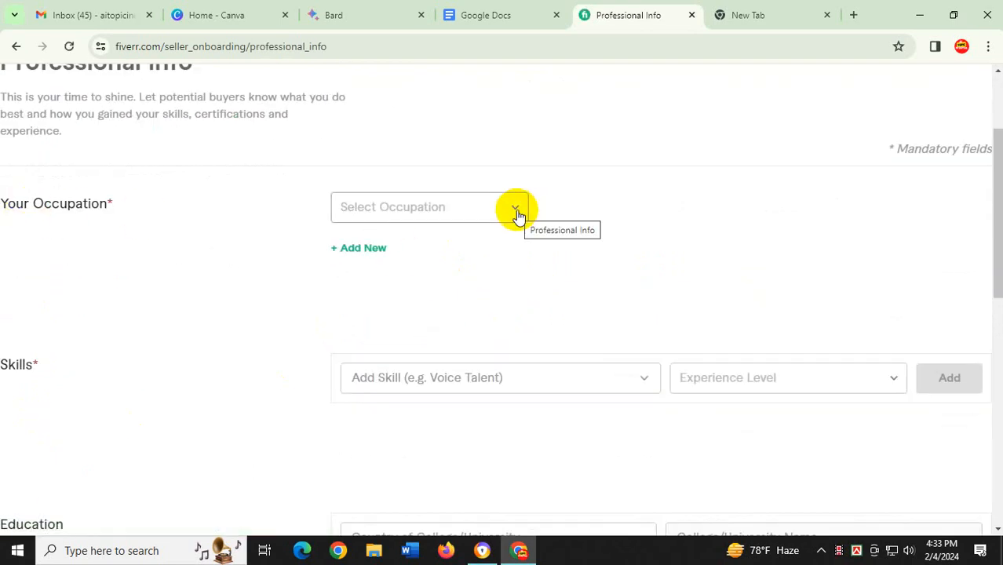
scroll(239, 169, up, 2)
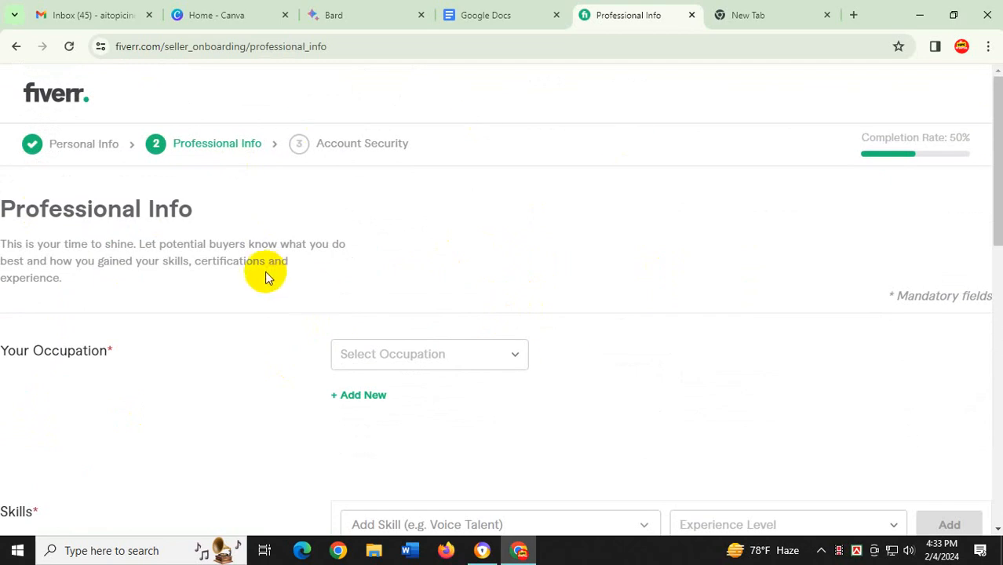